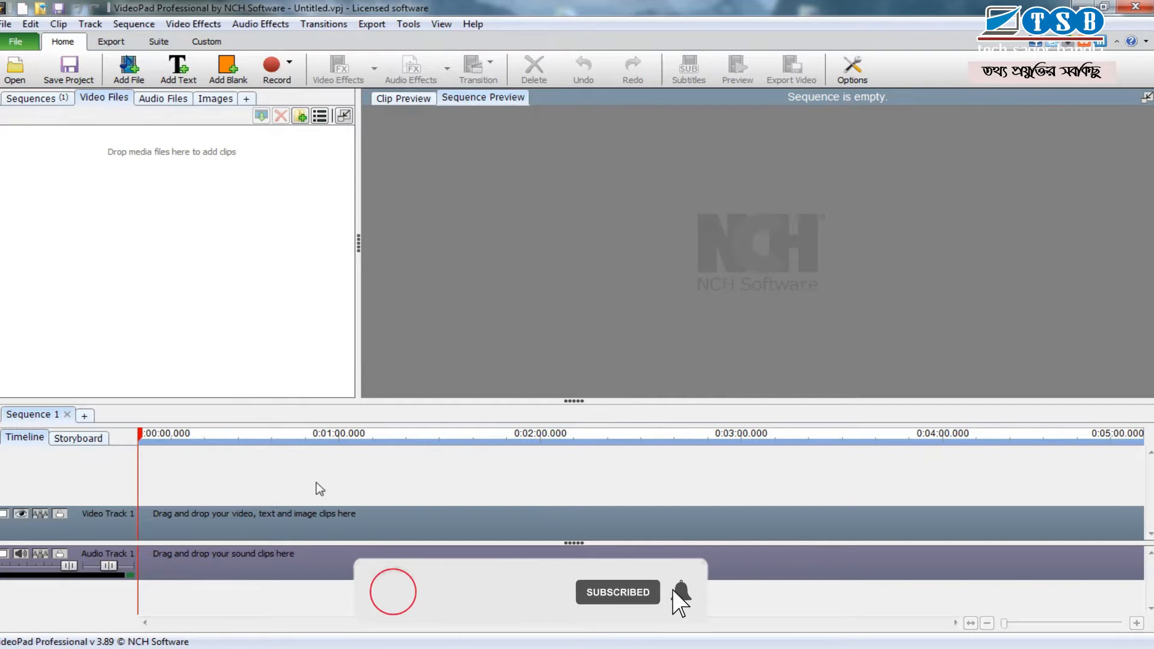
Add the Footage video from the desktop to the start of the timeline.
click(1082, 7)
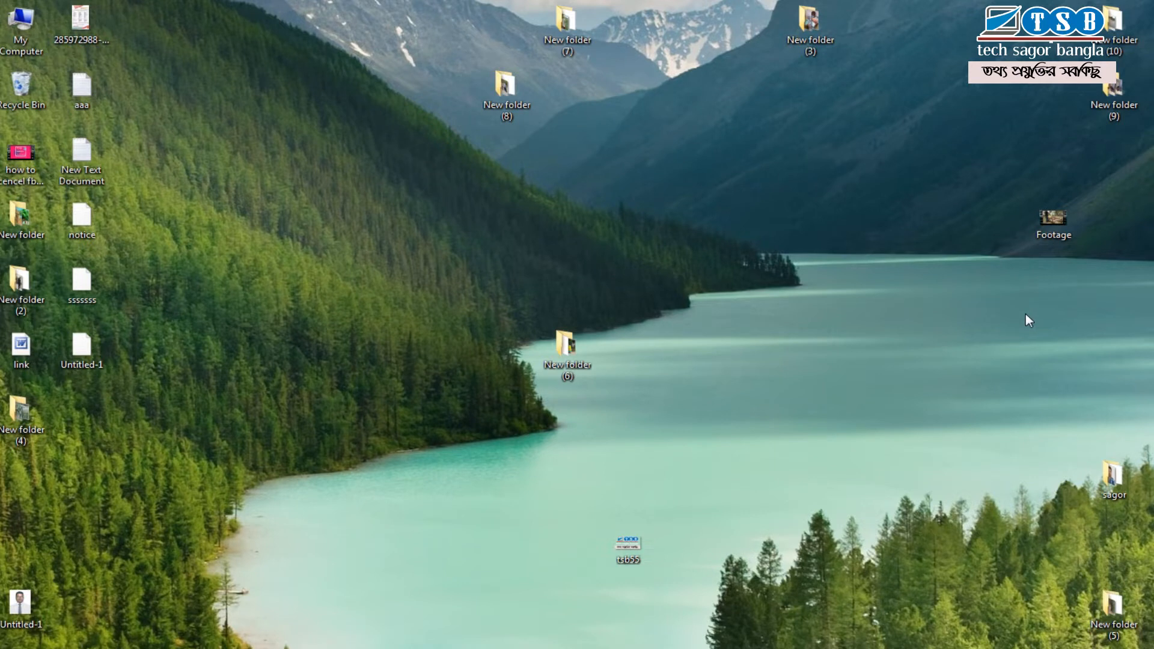
click(1053, 221)
drag(1054, 221, 298, 474)
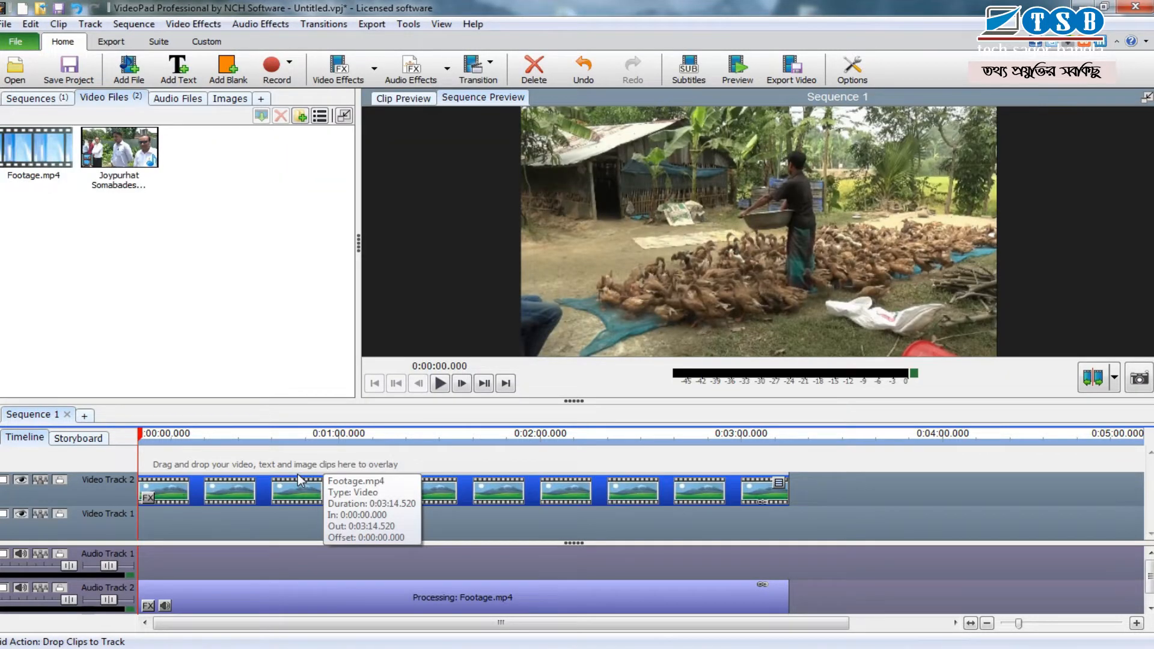
click(1136, 623)
Add a text clip at 0:00:06.863 above the footage and open its text attributes for editing.
click(231, 443)
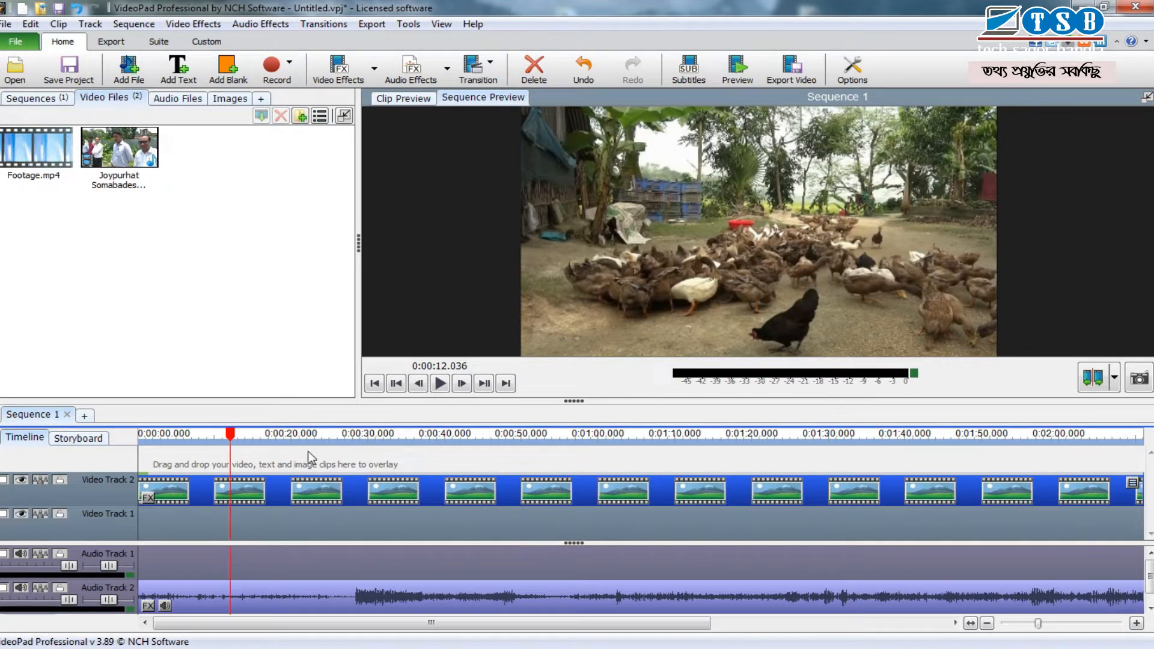
click(191, 434)
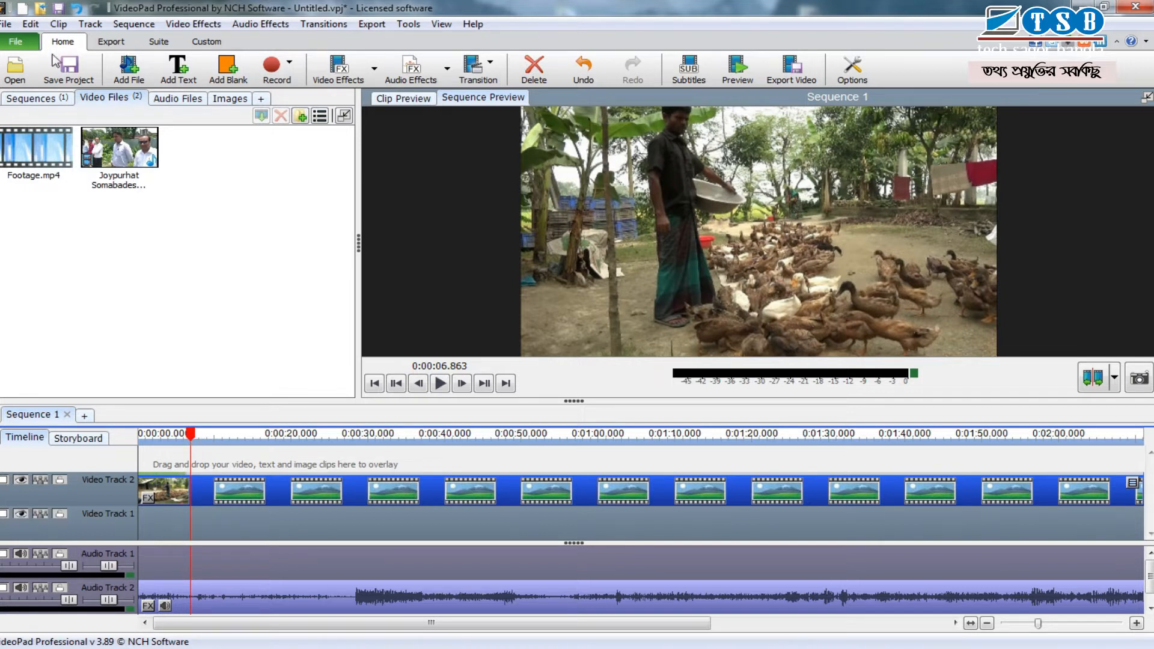
click(187, 78)
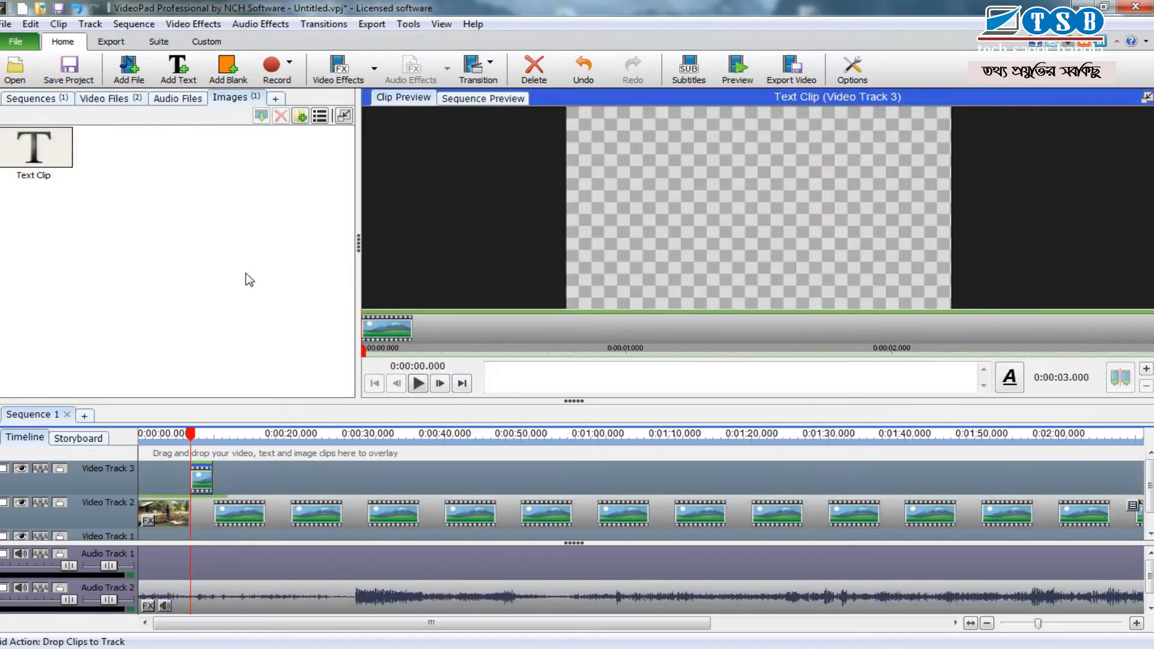
click(202, 443)
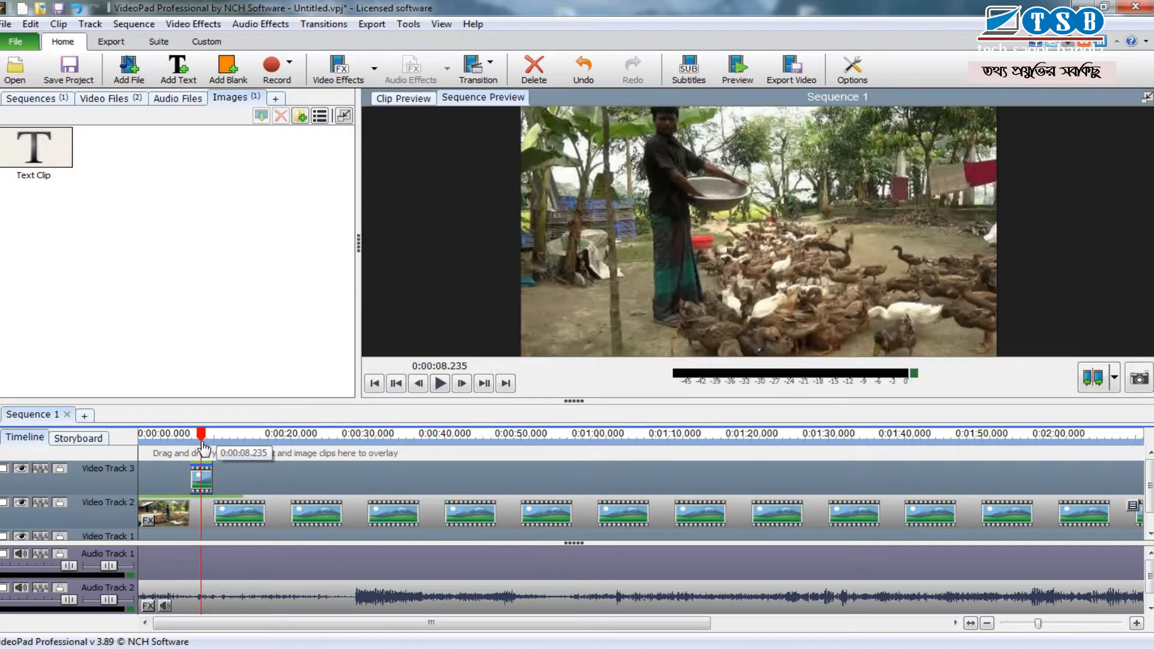
double_click(204, 480)
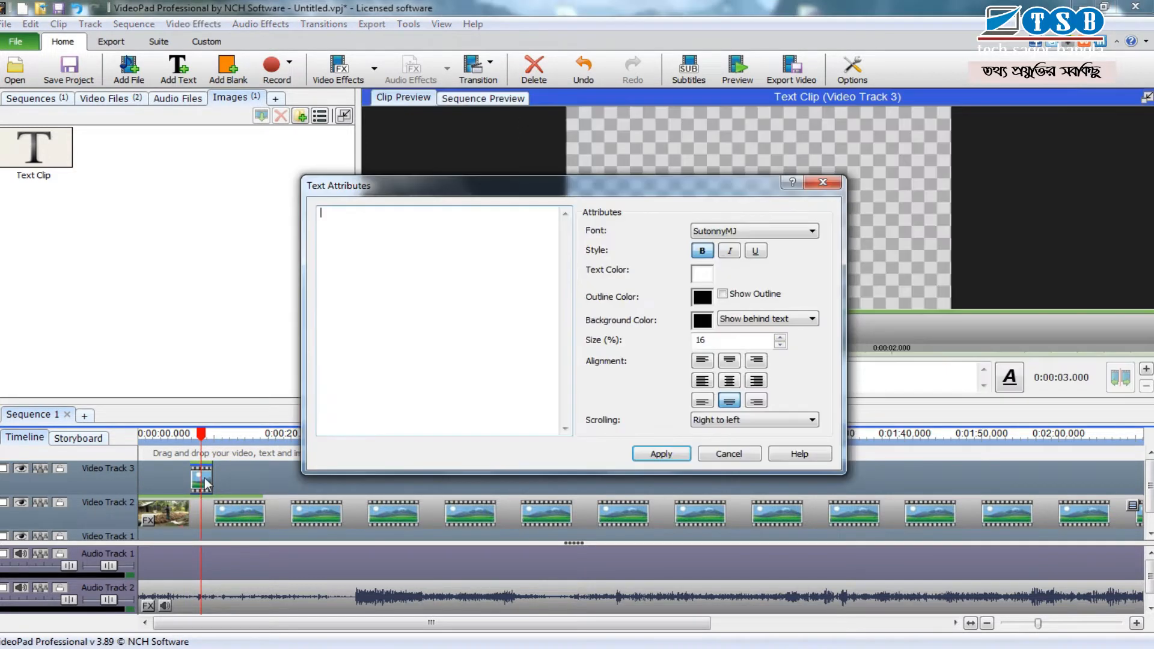
drag(412, 190, 312, 290)
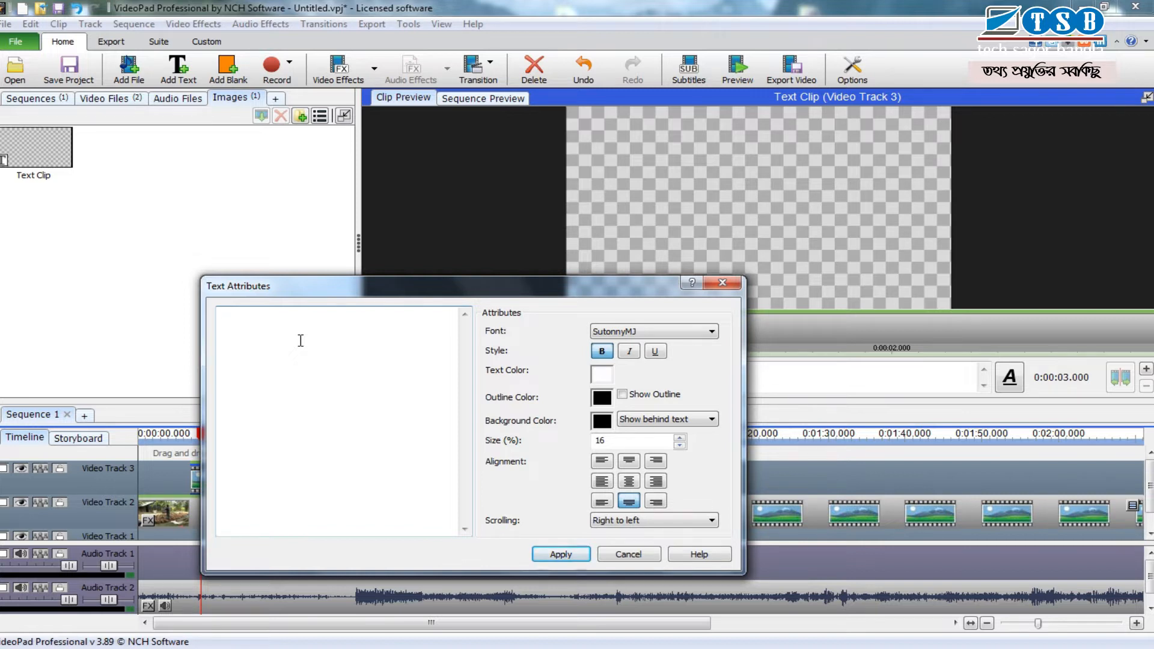
text(jfj)
key(BackSpace)
key(BackSpace)
key(BackSpace)
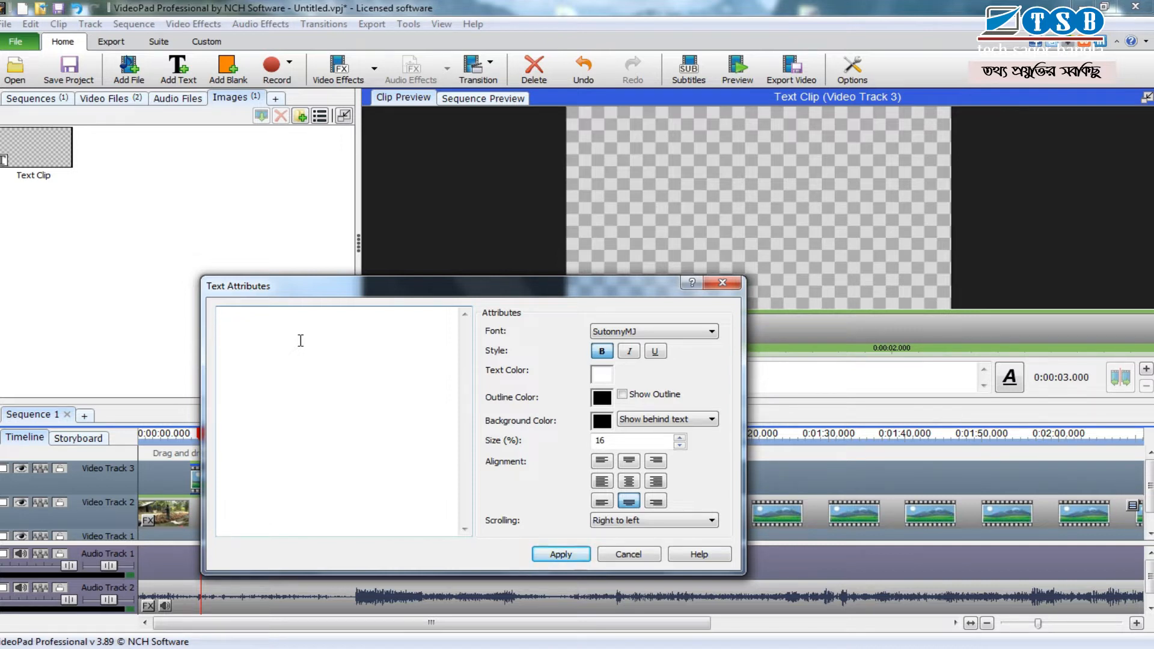
text(gfm)
text(h ])
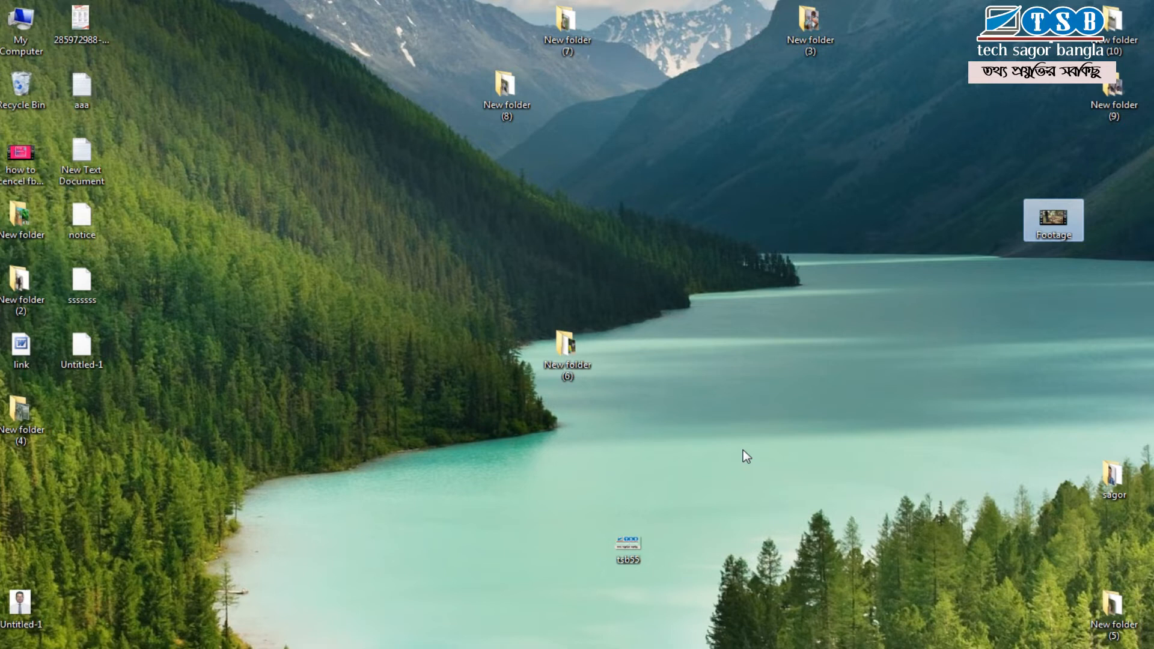
Copy the Bangla headline from the Word document "Joypurhat 4 Shiv Mondir News 21.06.22" in New folder (5), and close the document.
click(794, 329)
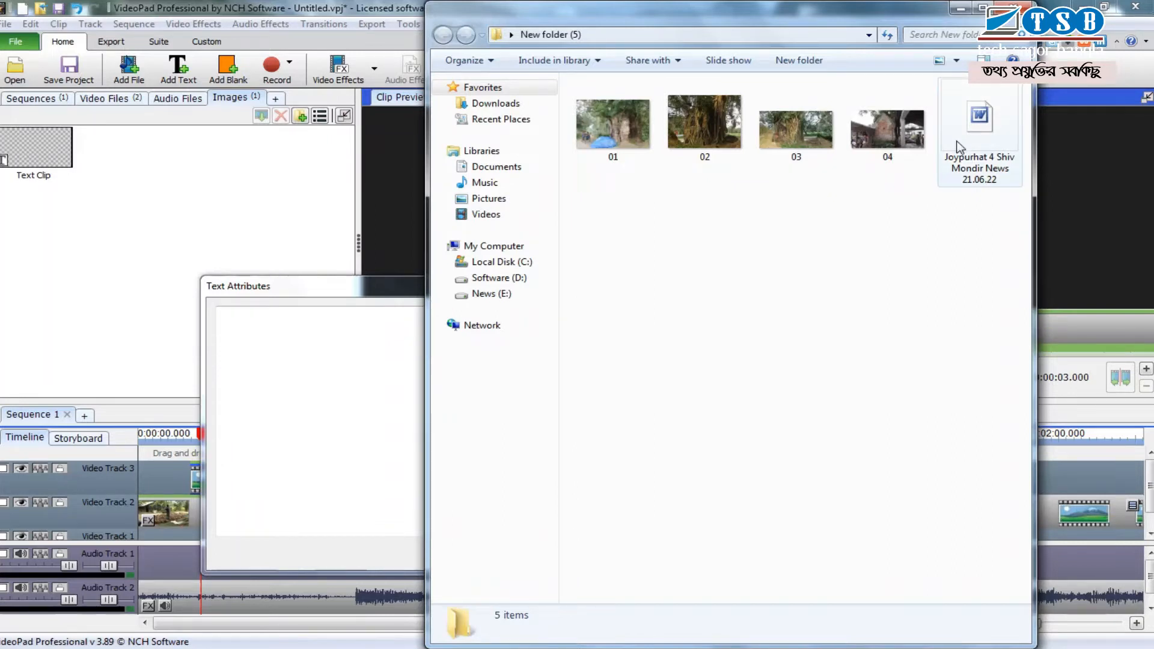
click(983, 153)
double_click(983, 153)
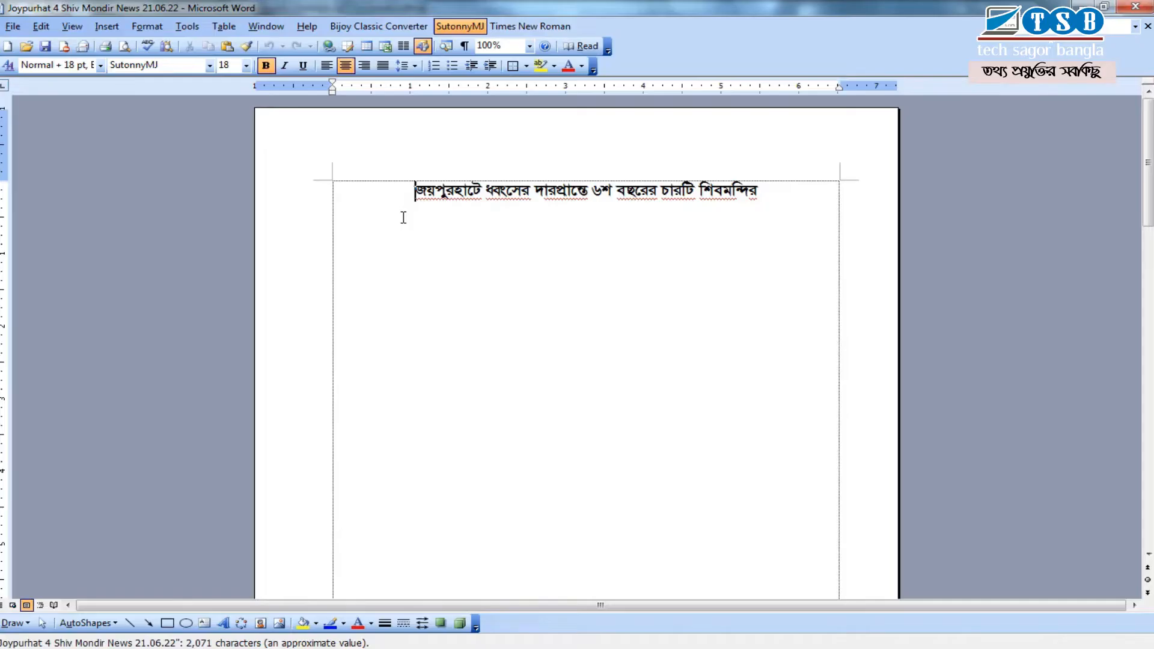
click(393, 193)
key(ctrl+c)
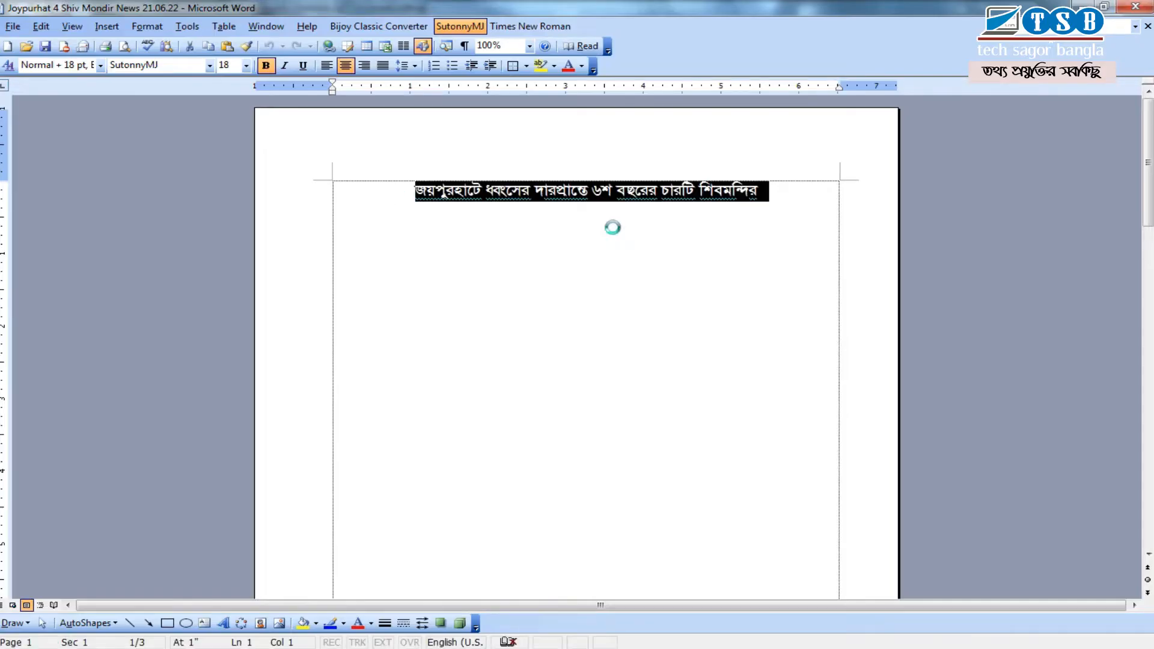
click(1146, 4)
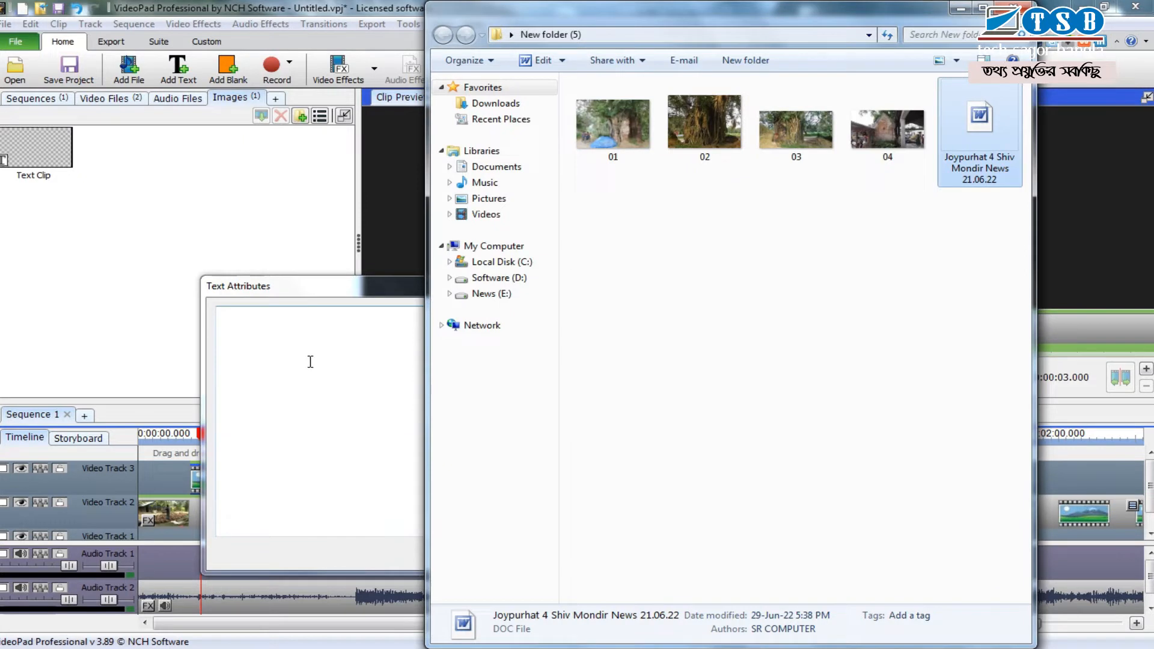
Paste the copied headline into the text clip and use the SutonnyMJ font.
click(311, 361)
key(ctrl+v)
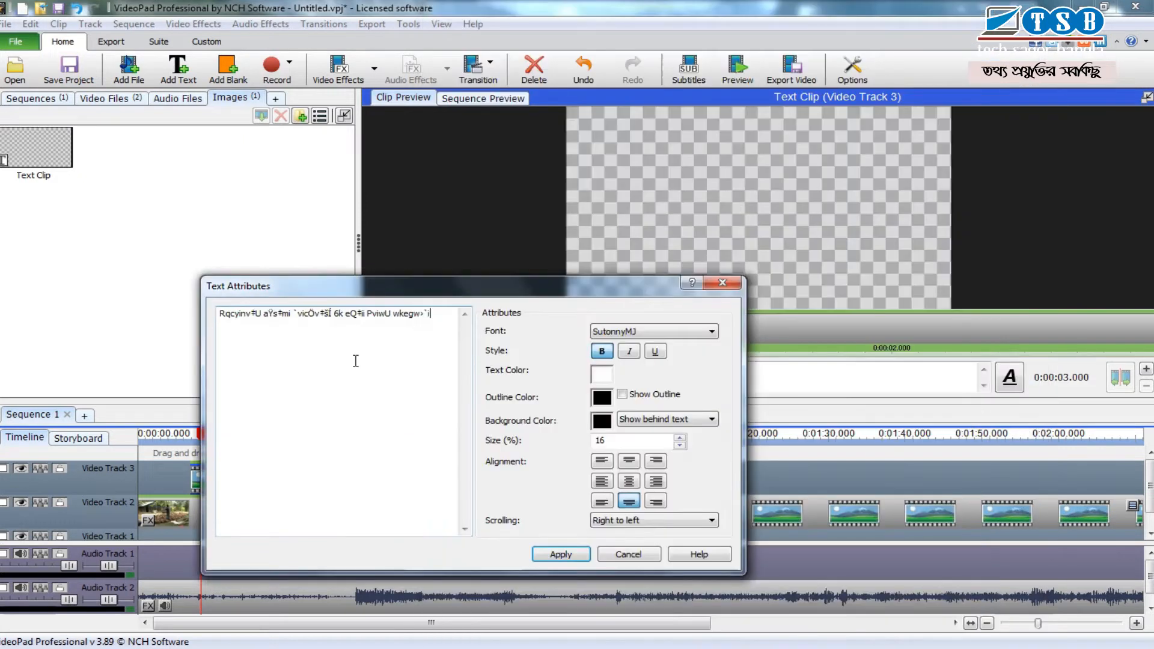
click(628, 331)
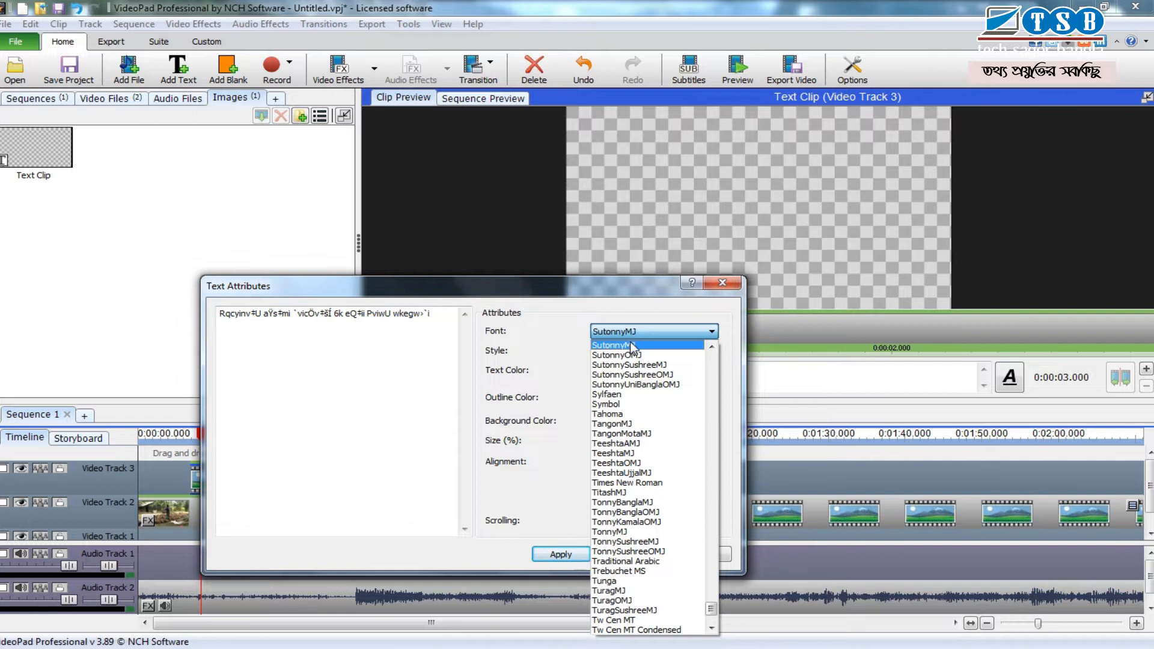
click(639, 343)
drag(513, 295, 492, 210)
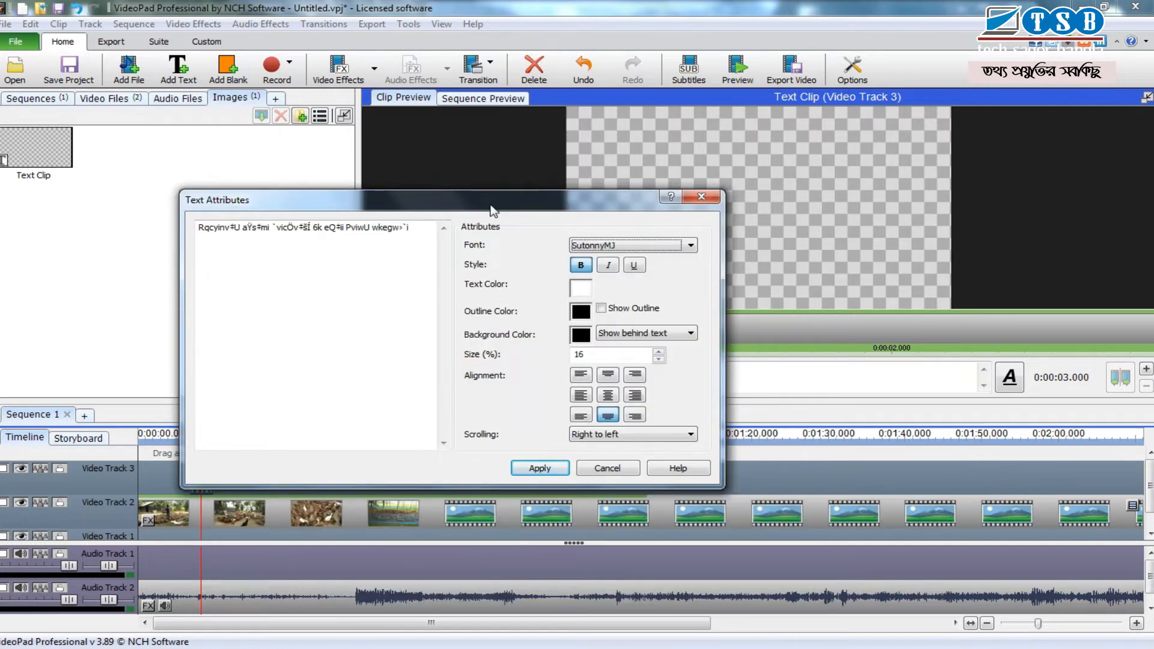
drag(491, 210, 497, 260)
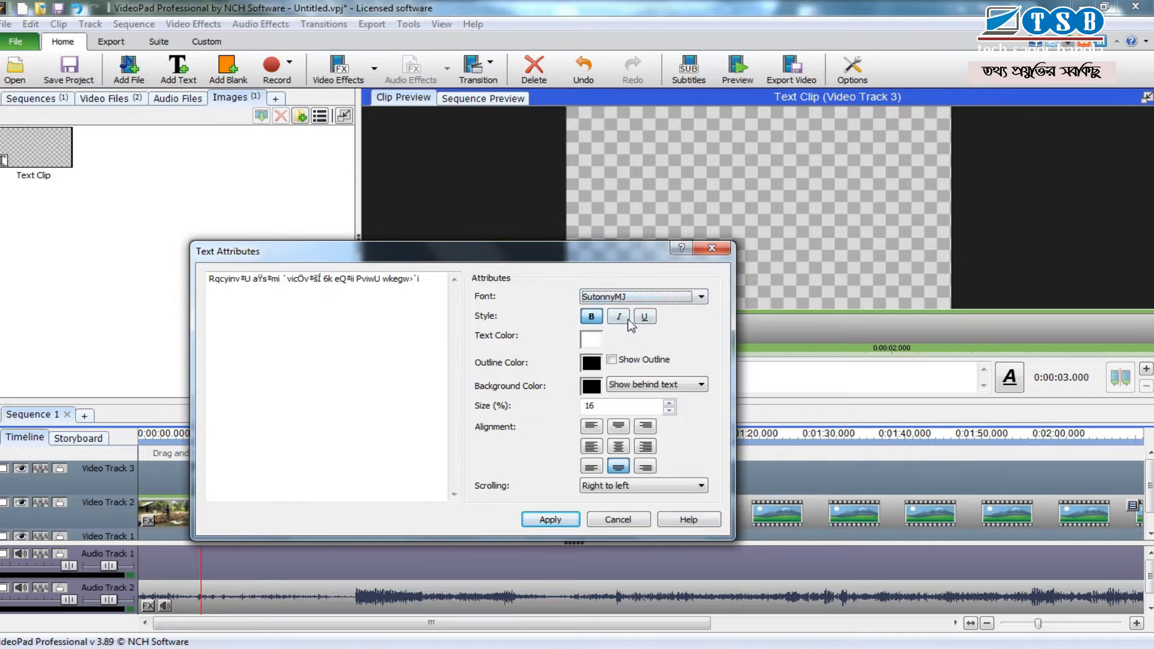
Try toggling the bold and underline styles on the headline text.
click(592, 318)
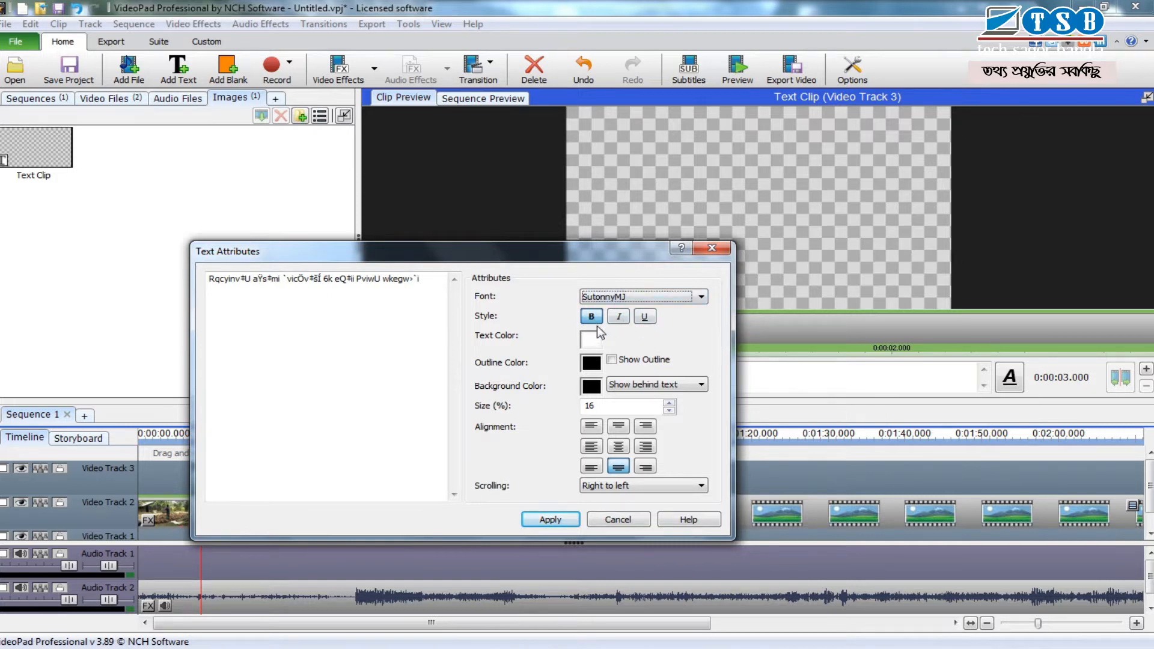
click(645, 319)
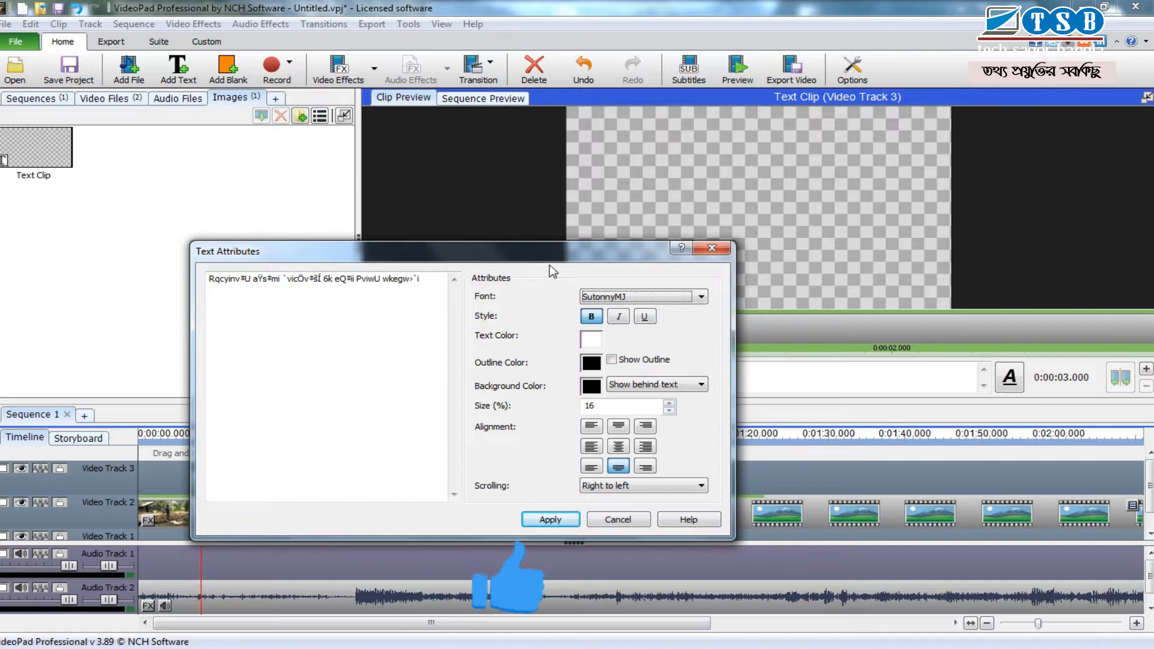
drag(550, 259, 562, 302)
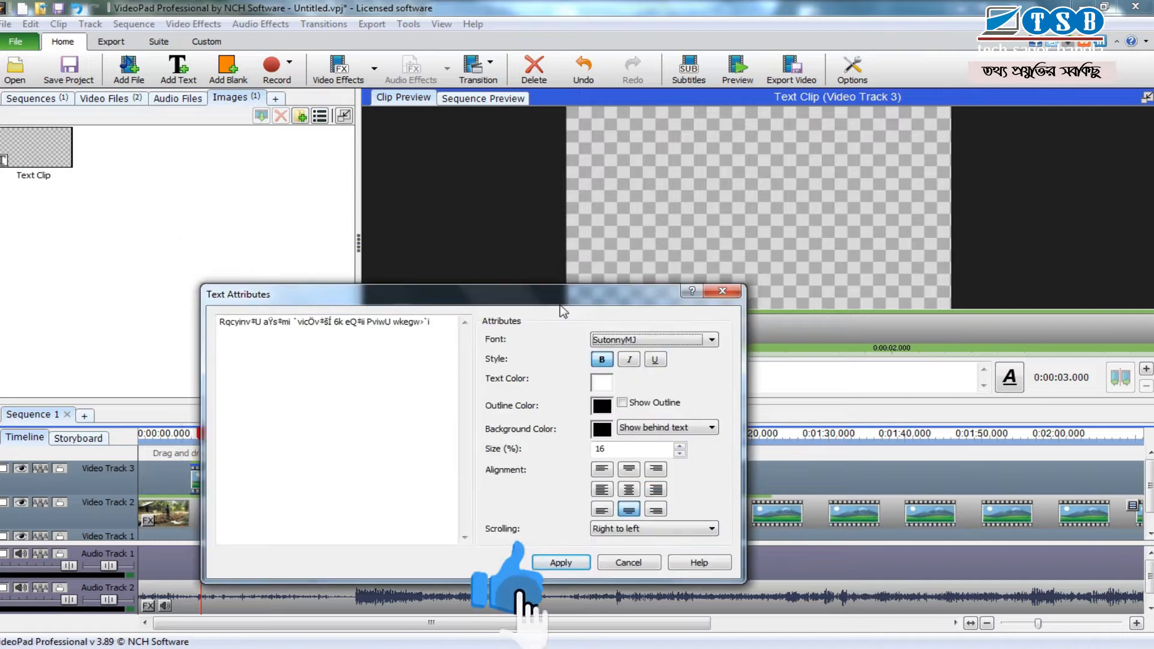
Try a custom blue text colour with hue 159 and saturation 188, and try the text outline.
click(606, 385)
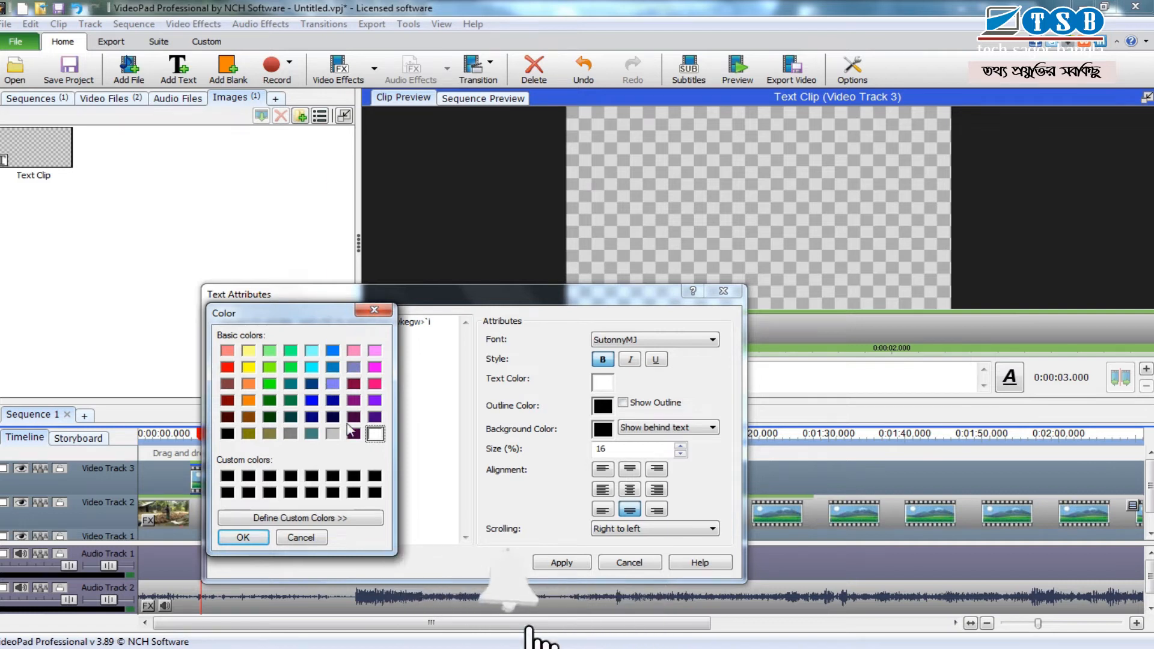
click(320, 520)
drag(525, 401, 492, 361)
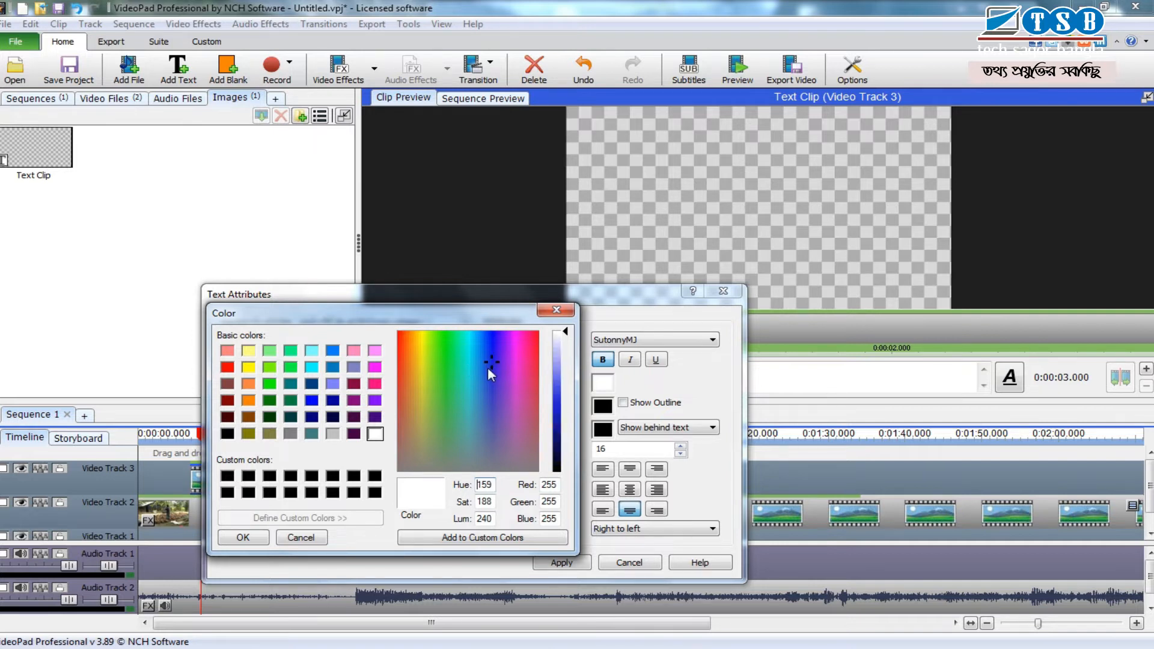
click(241, 537)
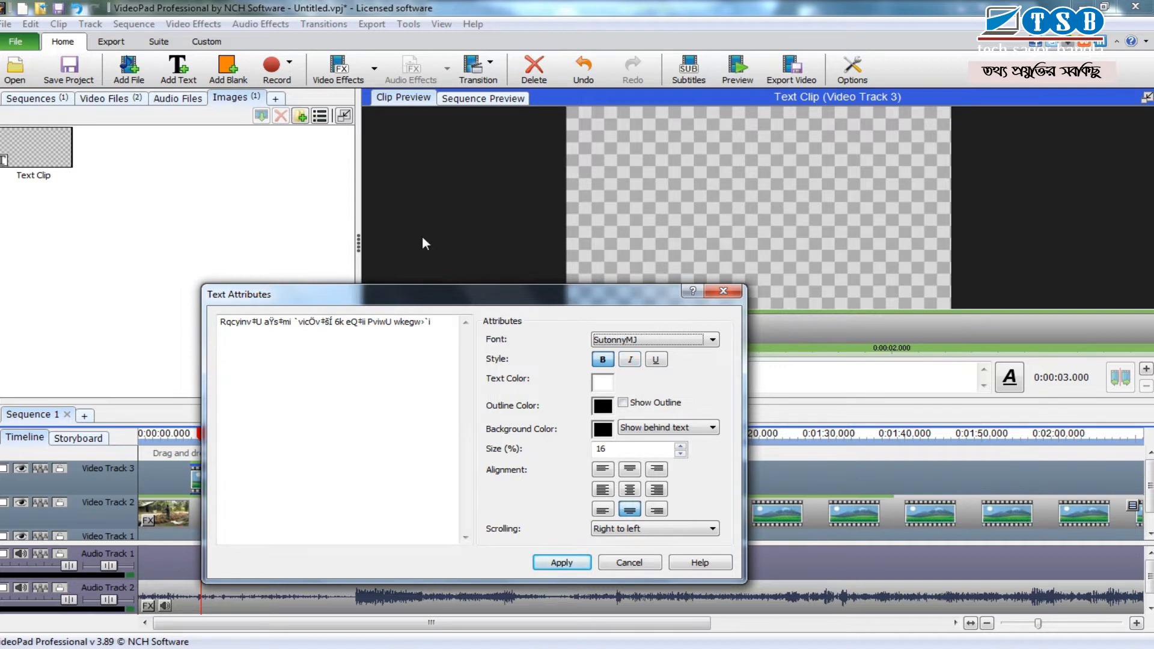
click(624, 404)
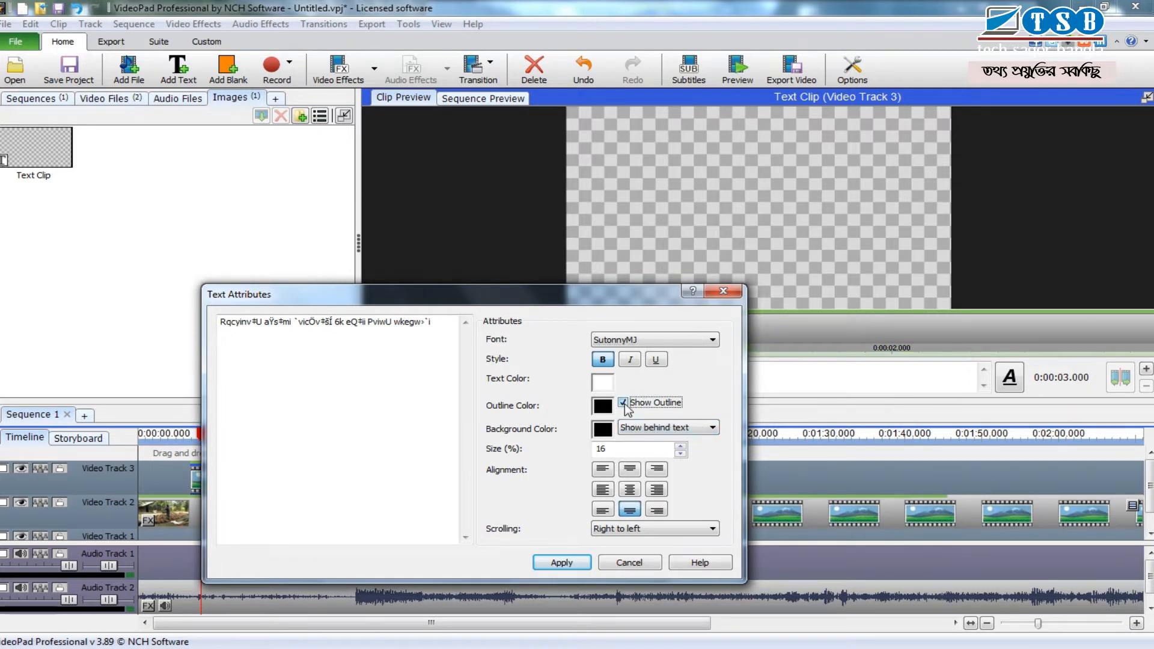
click(624, 403)
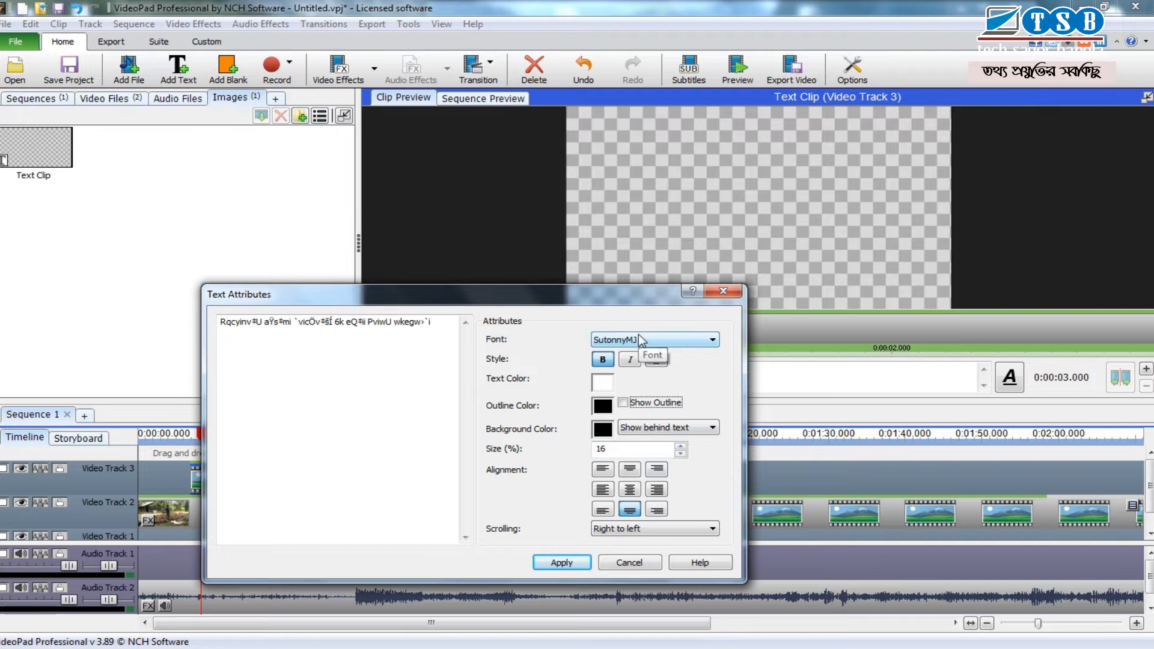
Apply the headline text attributes and preview the scrolling text up to about 0:00:07.919.
click(562, 563)
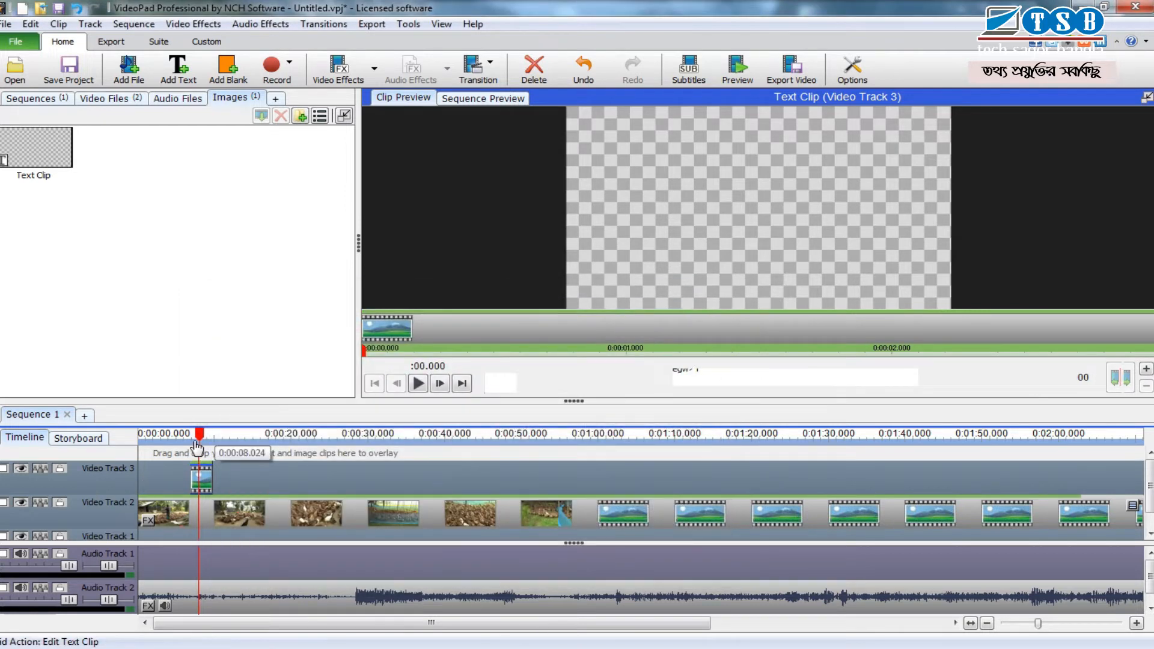
click(194, 446)
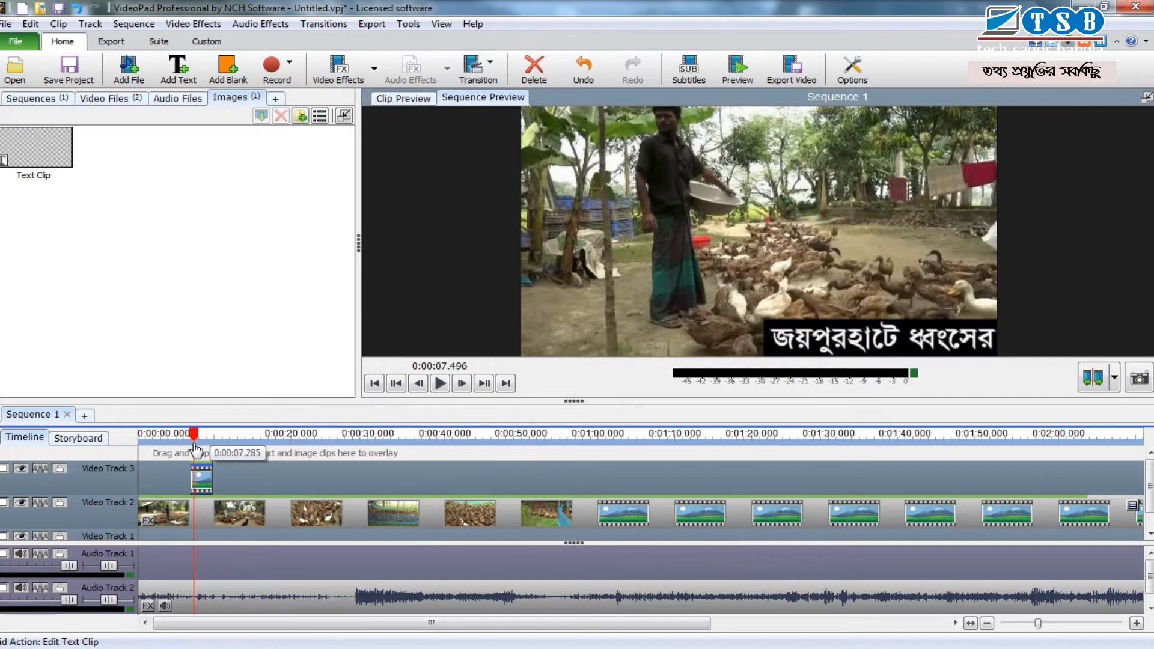
drag(194, 445, 199, 447)
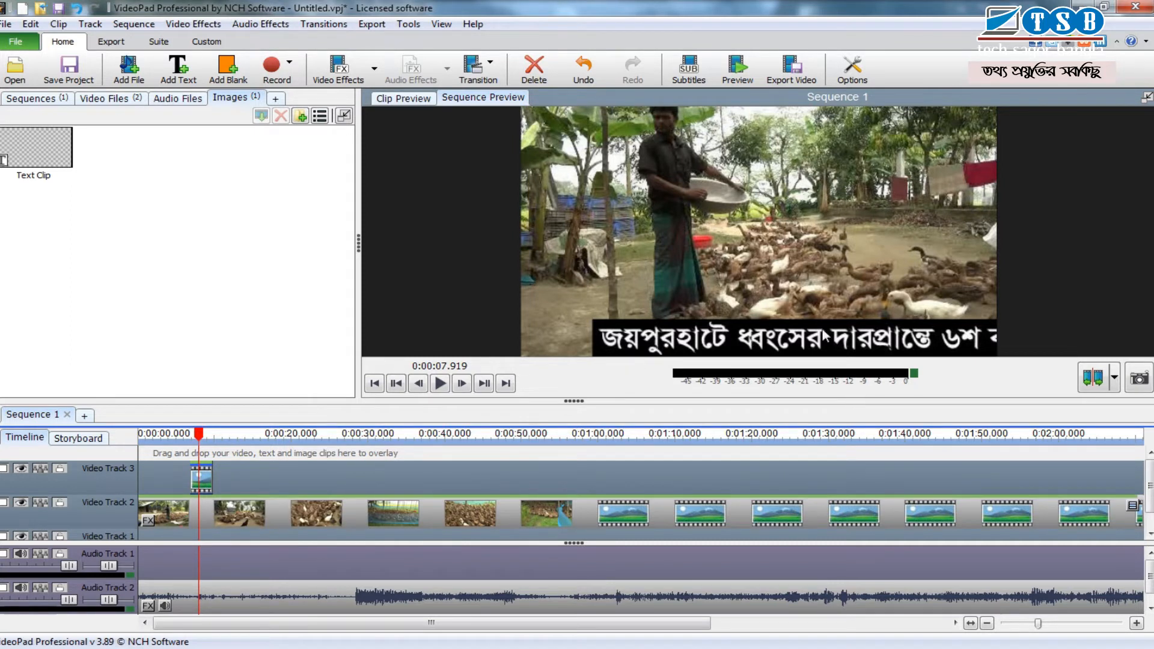
Change the text clip's background colour to pink and apply it.
double_click(204, 482)
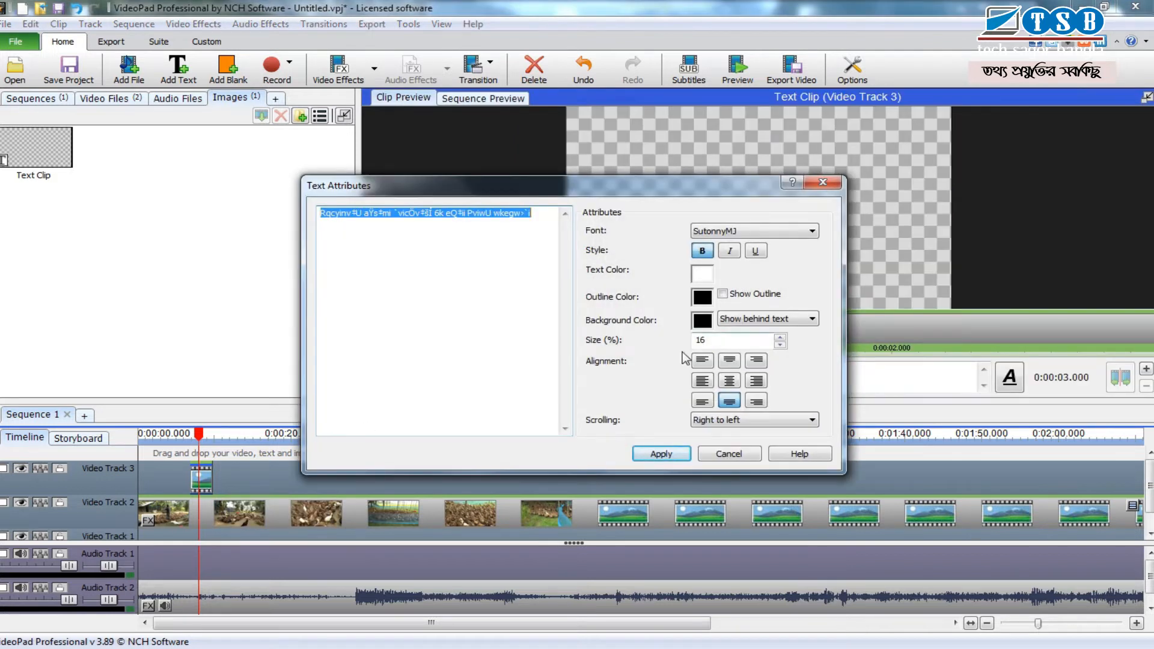
drag(614, 196, 312, 218)
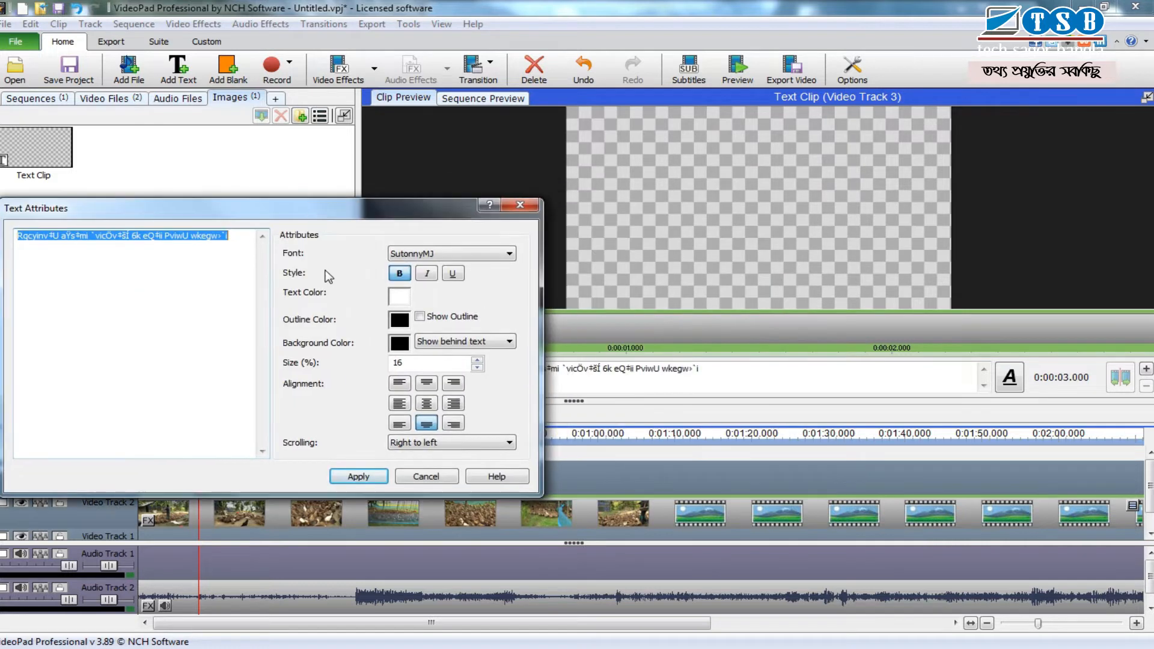
click(400, 344)
click(171, 298)
click(39, 452)
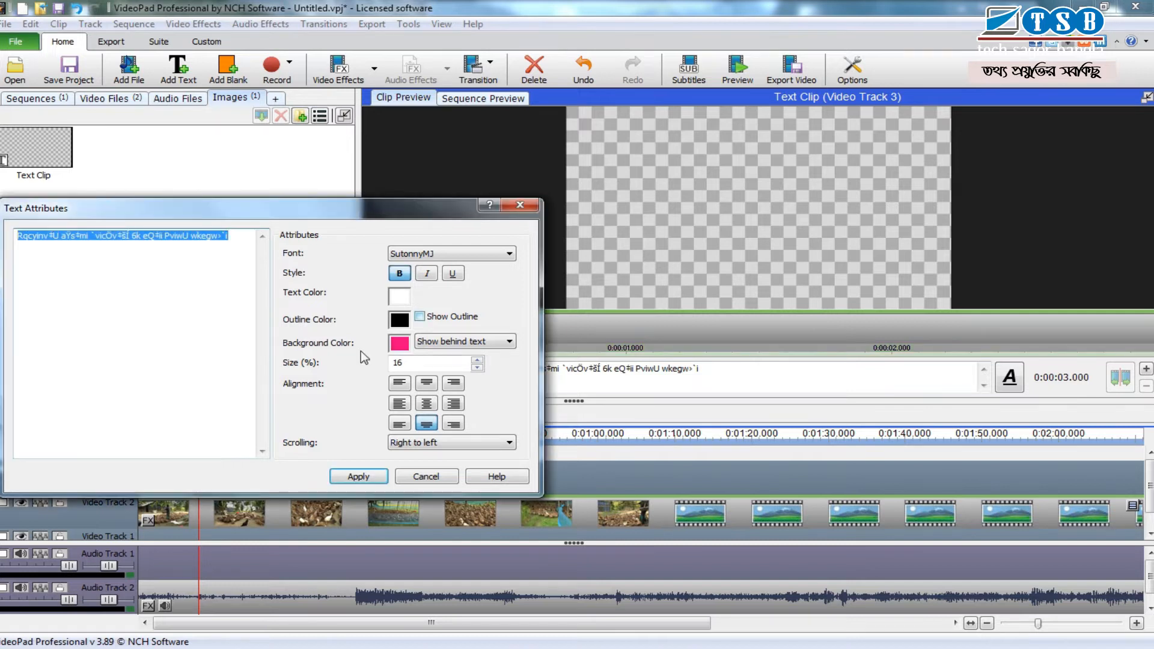
click(366, 476)
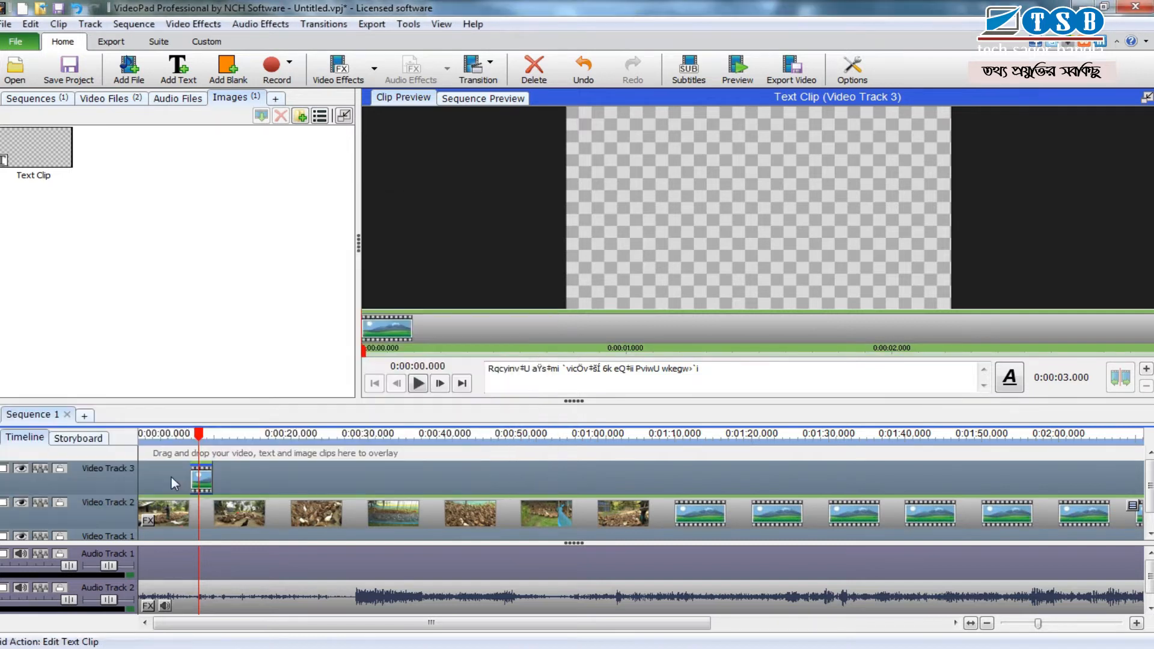
Preview the recoloured headline in the sequence and set its background to Show full-frame.
click(208, 444)
drag(208, 443, 202, 448)
double_click(207, 475)
click(767, 318)
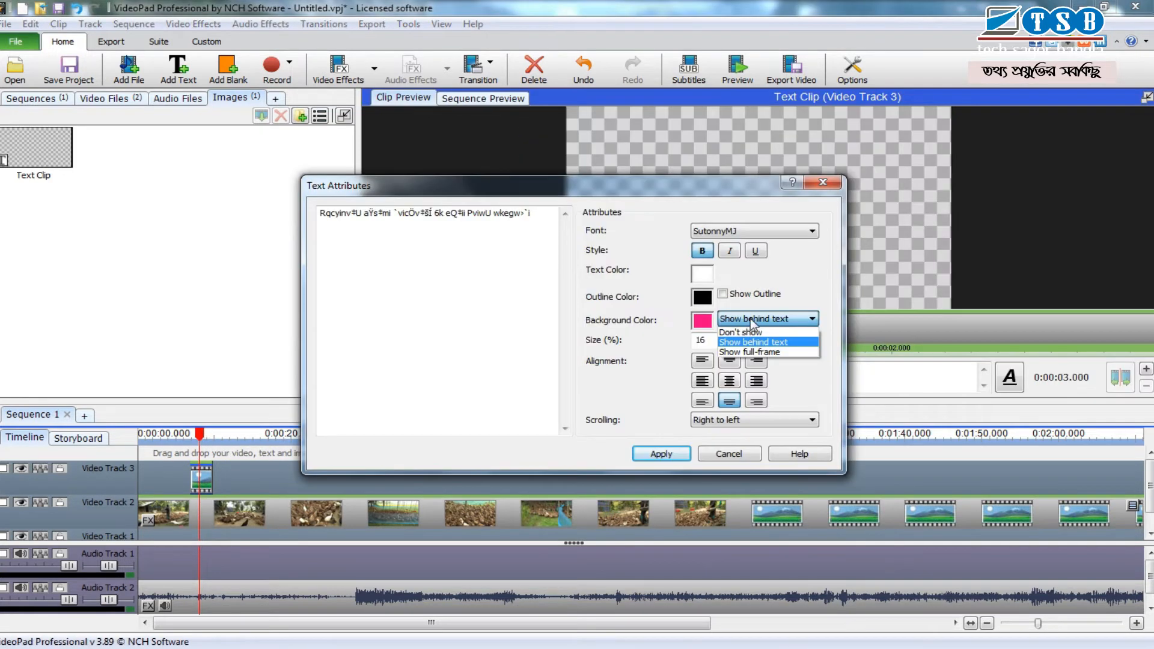
click(787, 351)
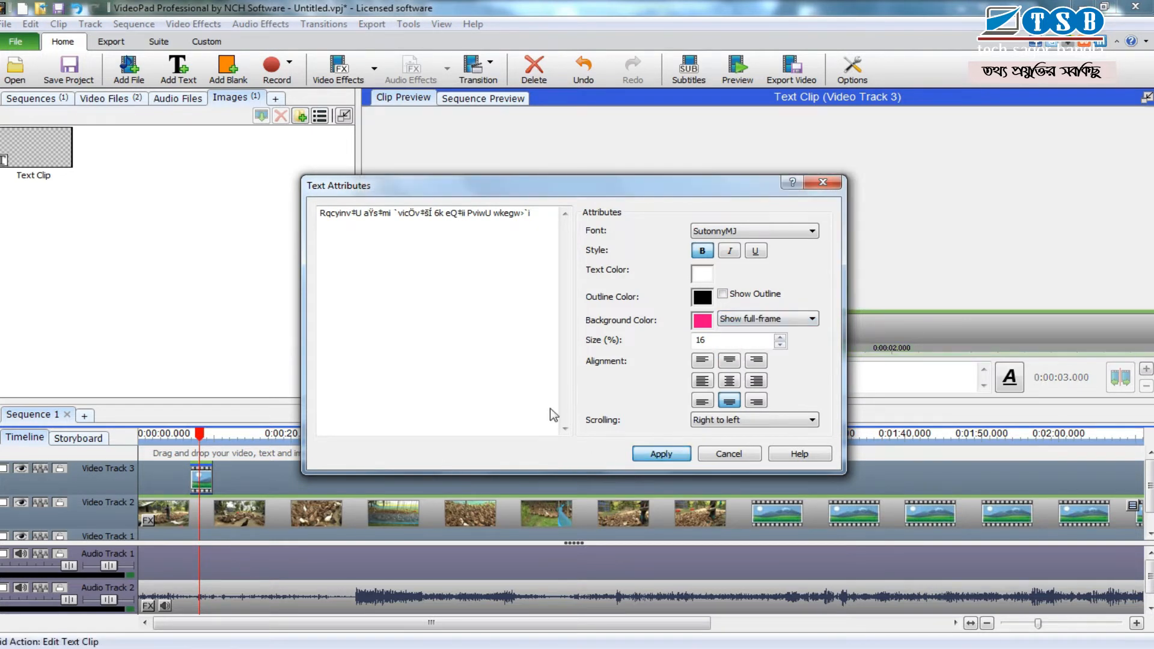
Set the headline's background to Show behind text and choose bottom-centre alignment.
click(661, 453)
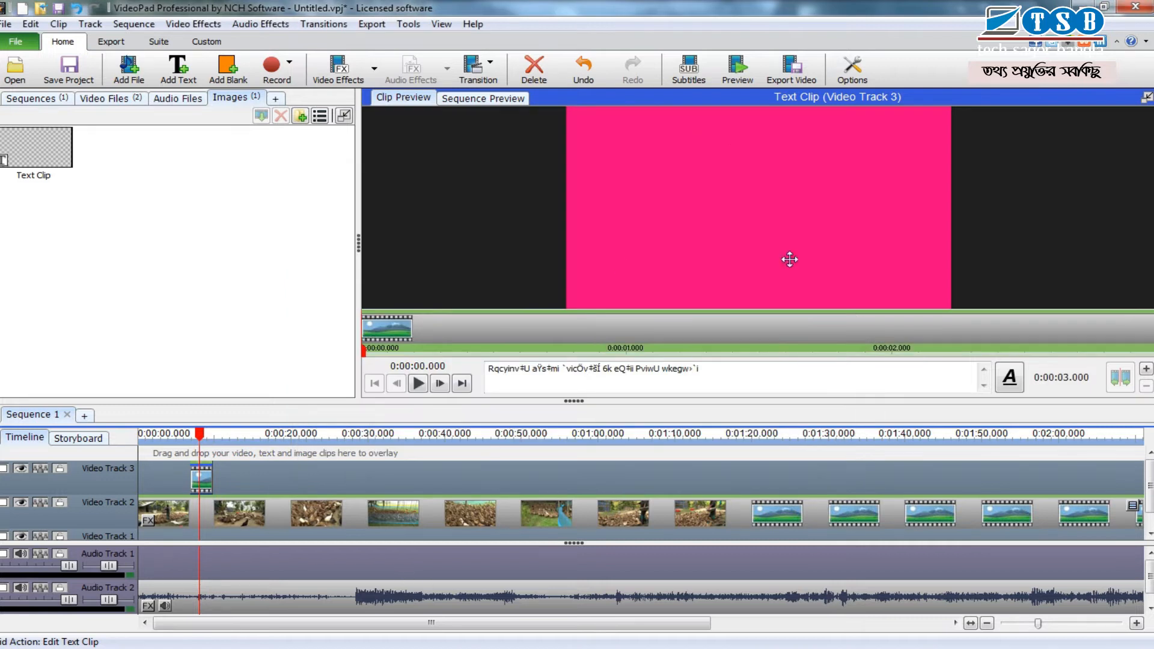
double_click(790, 259)
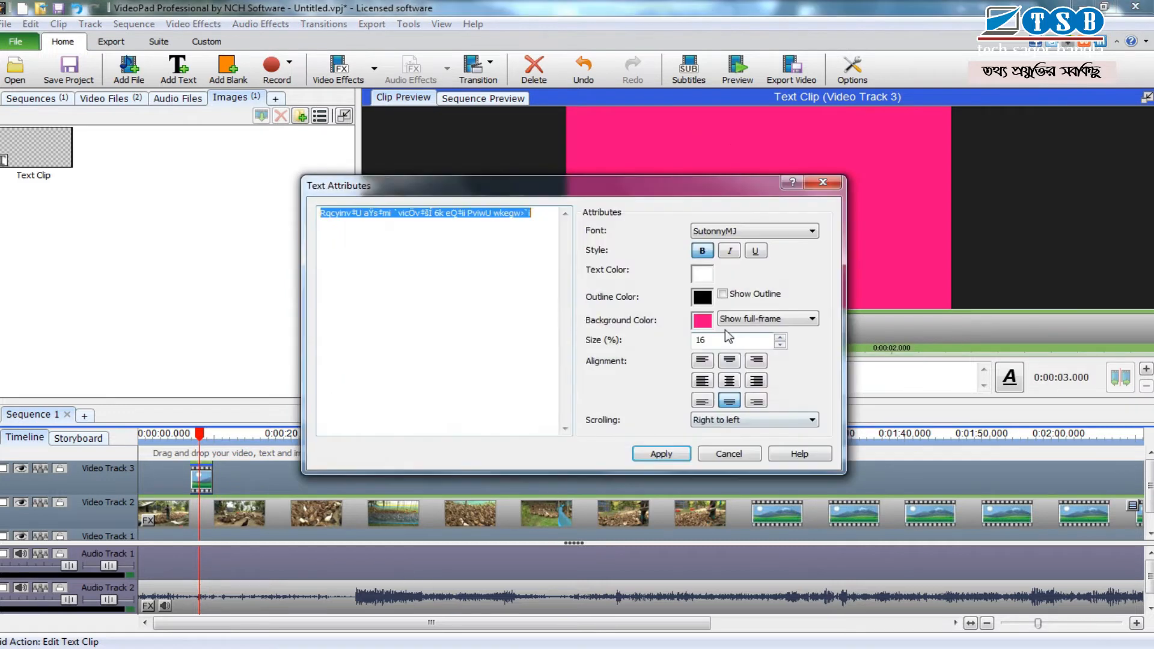
click(752, 324)
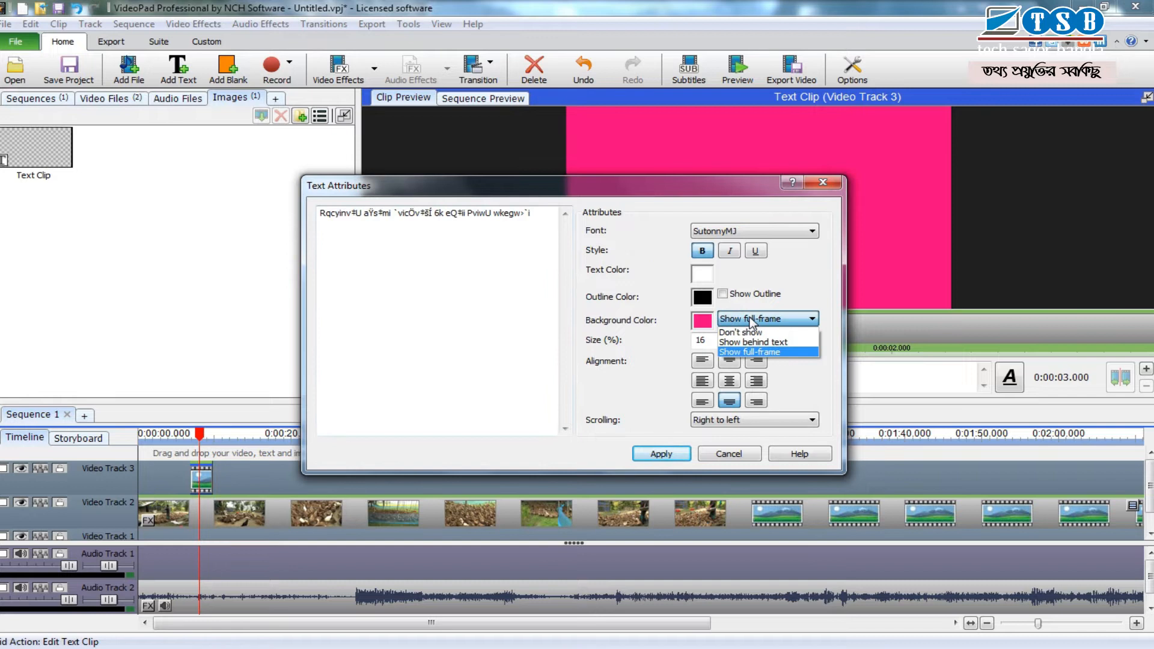
click(788, 342)
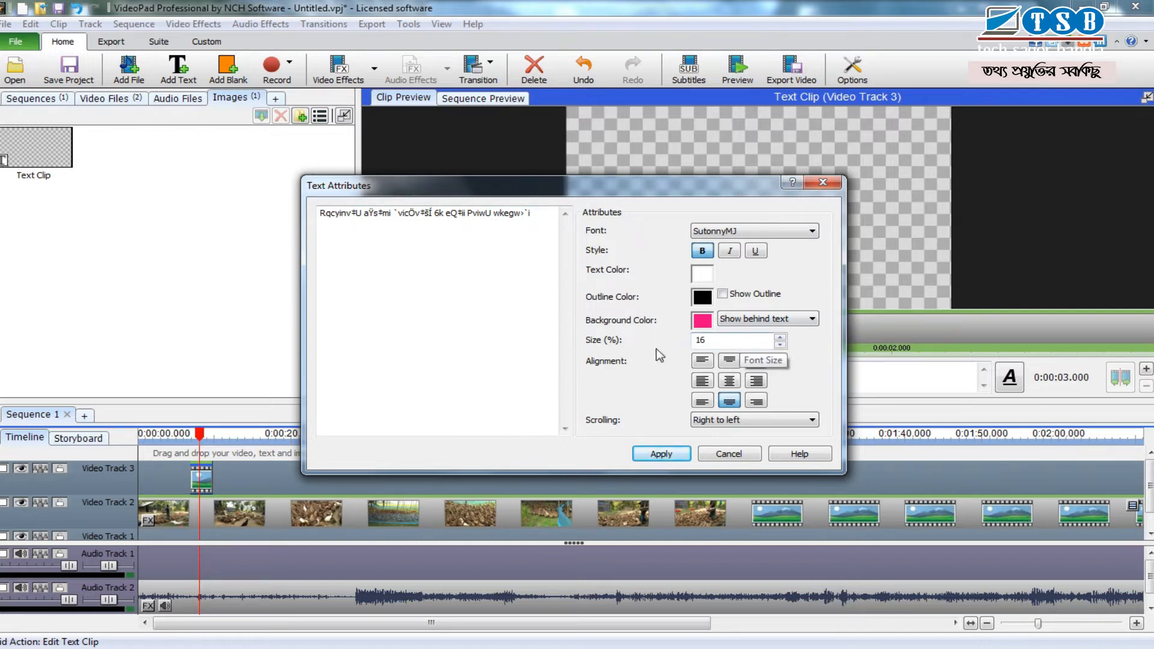
double_click(754, 338)
drag(522, 196, 567, 213)
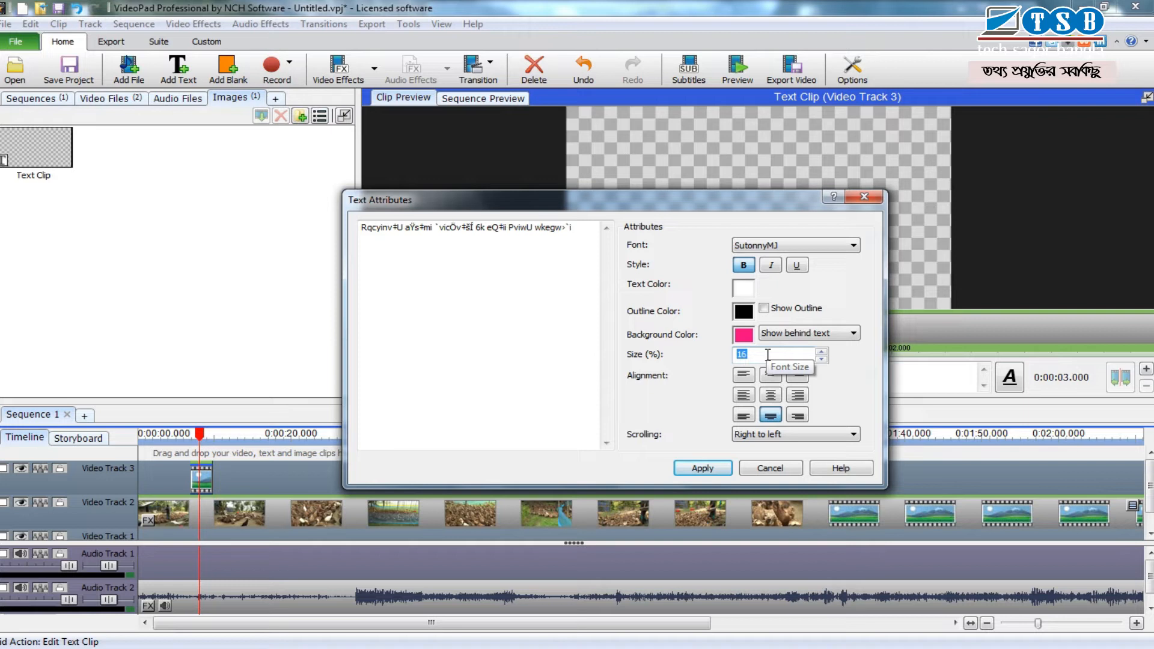
drag(660, 211, 390, 136)
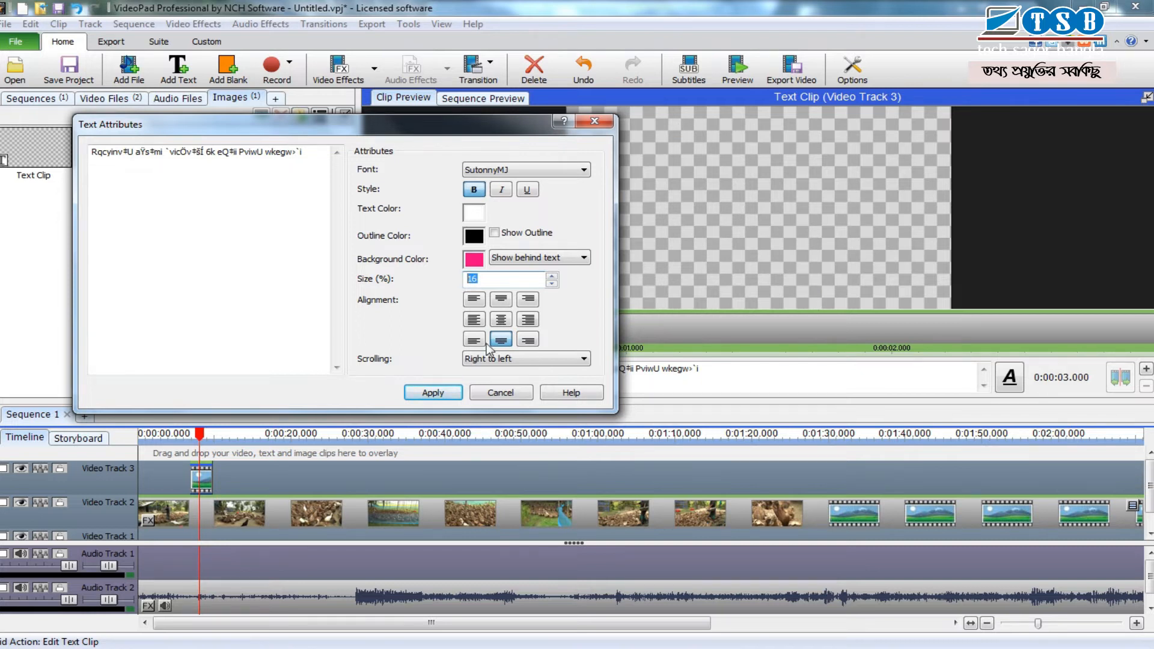
click(502, 344)
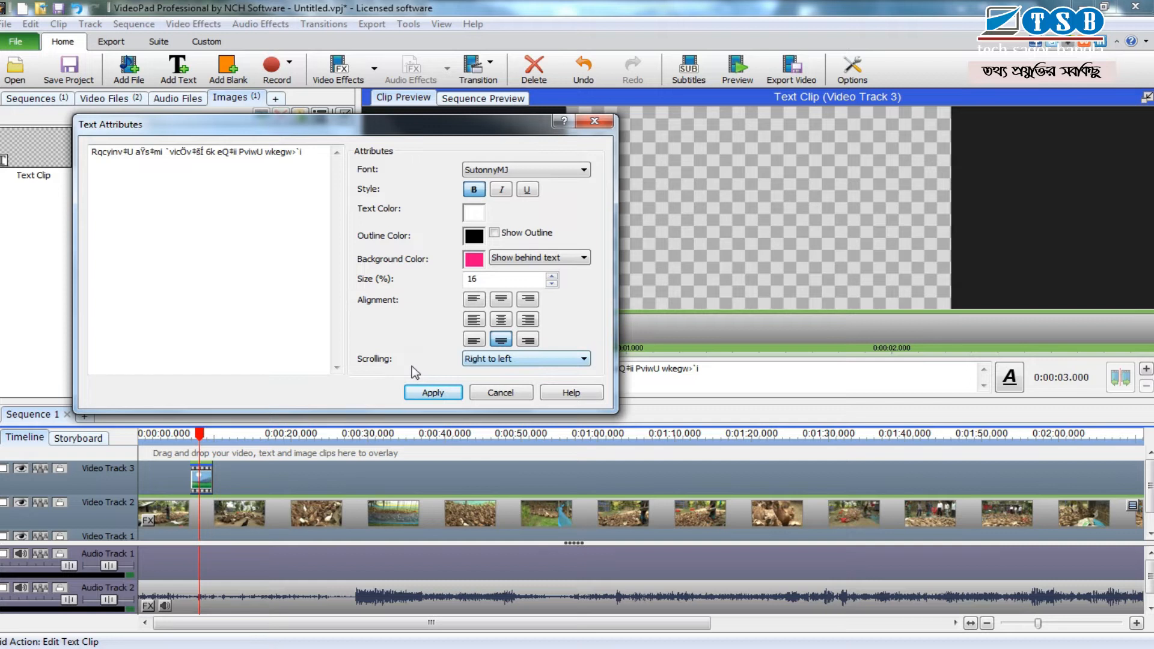
Try Top to bottom scrolling on the headline, apply it and preview the sequence up to about 0:00:10.120.
click(477, 359)
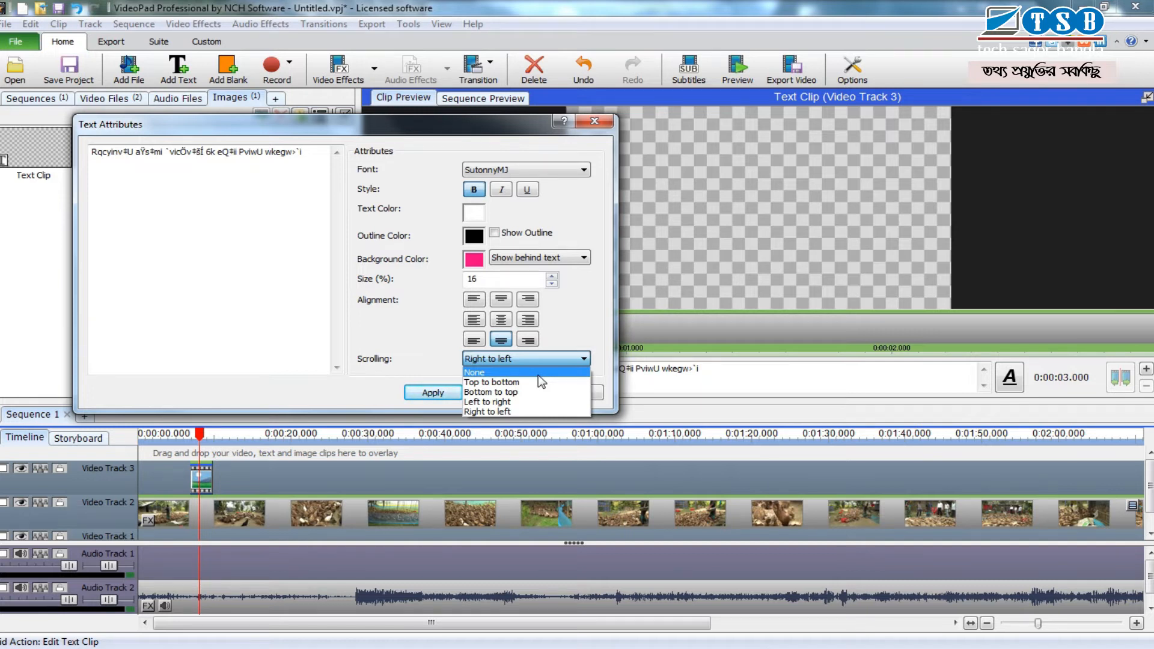
click(528, 356)
click(529, 357)
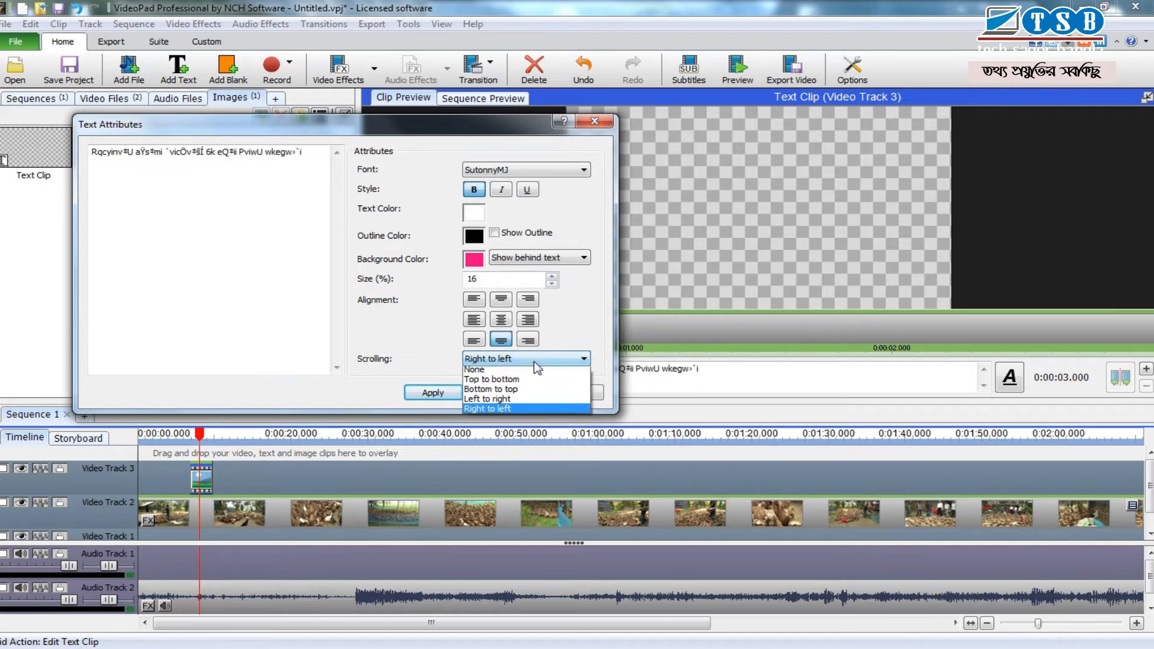
click(502, 382)
click(431, 393)
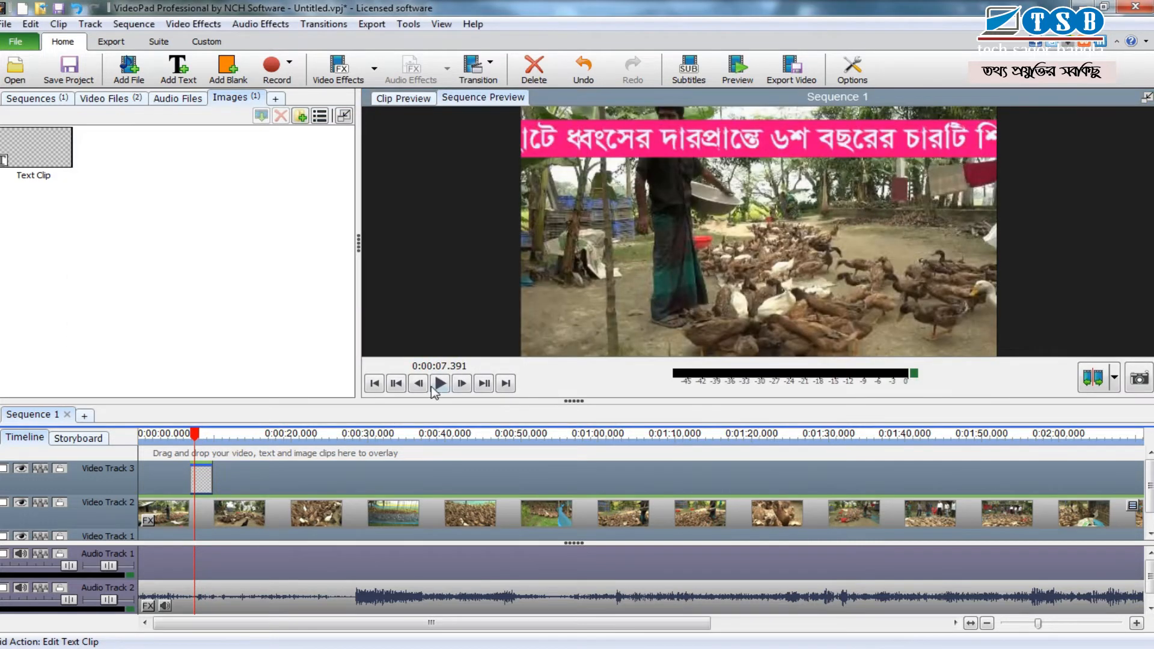
click(435, 388)
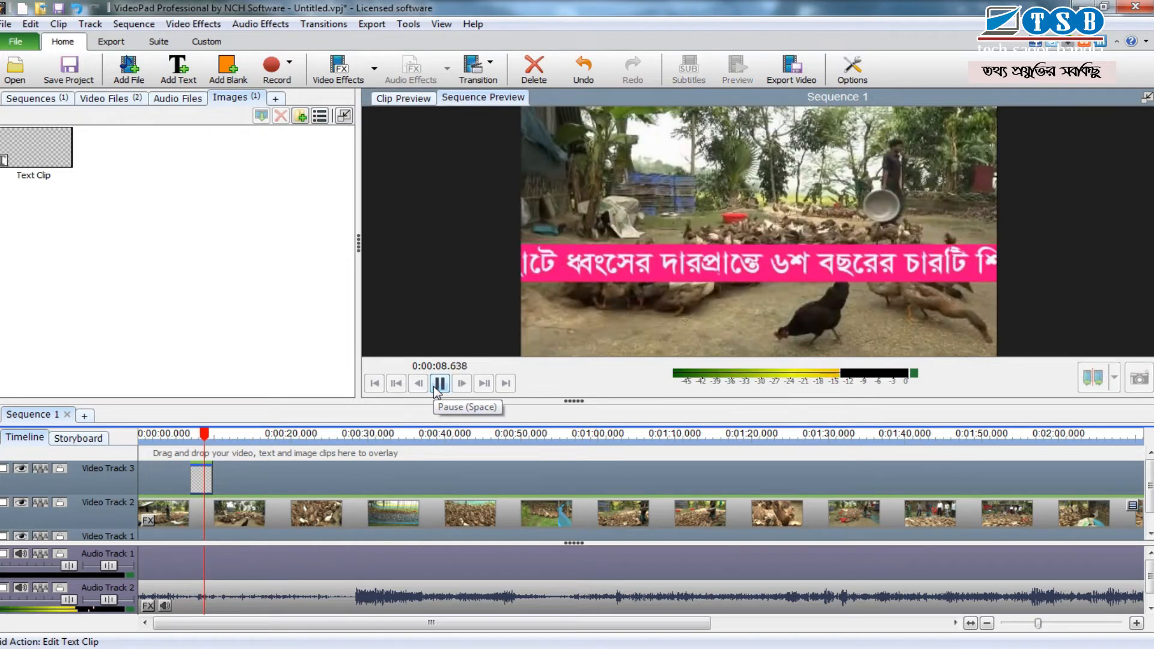
click(438, 388)
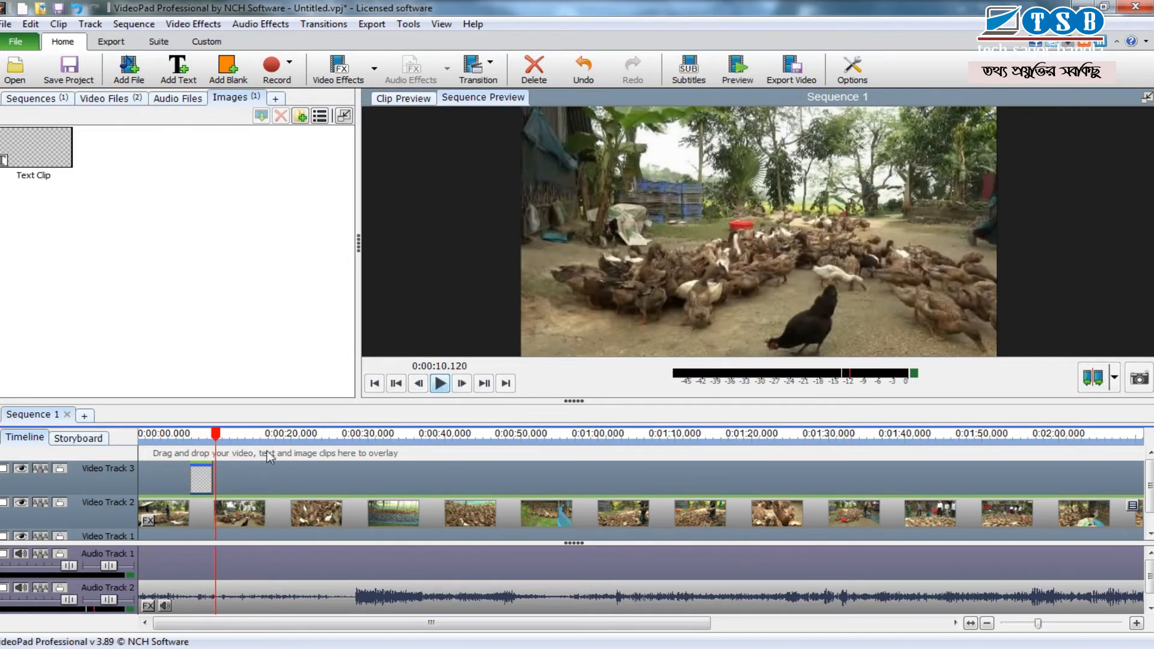
Set the headline's scrolling to Right to left, apply it and check the sequence at about 0:00:08.341.
double_click(210, 479)
click(762, 420)
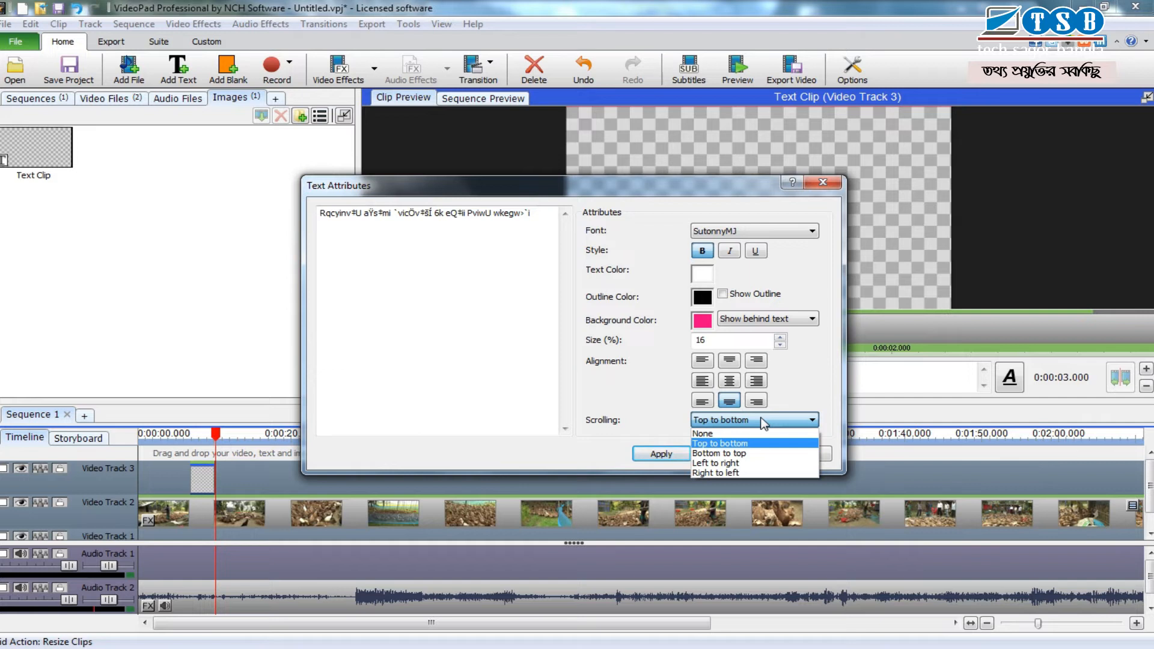
click(778, 473)
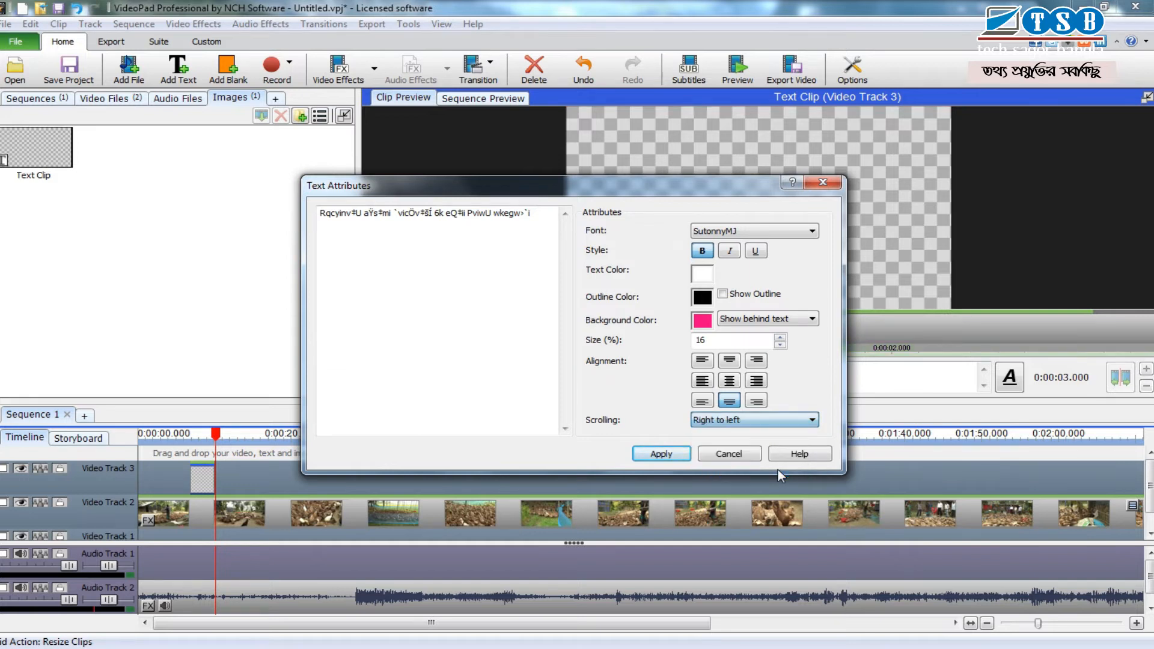
click(658, 458)
mouse_move(215, 439)
mouse_down()
mouse_move(191, 441)
mouse_move(205, 450)
mouse_up()
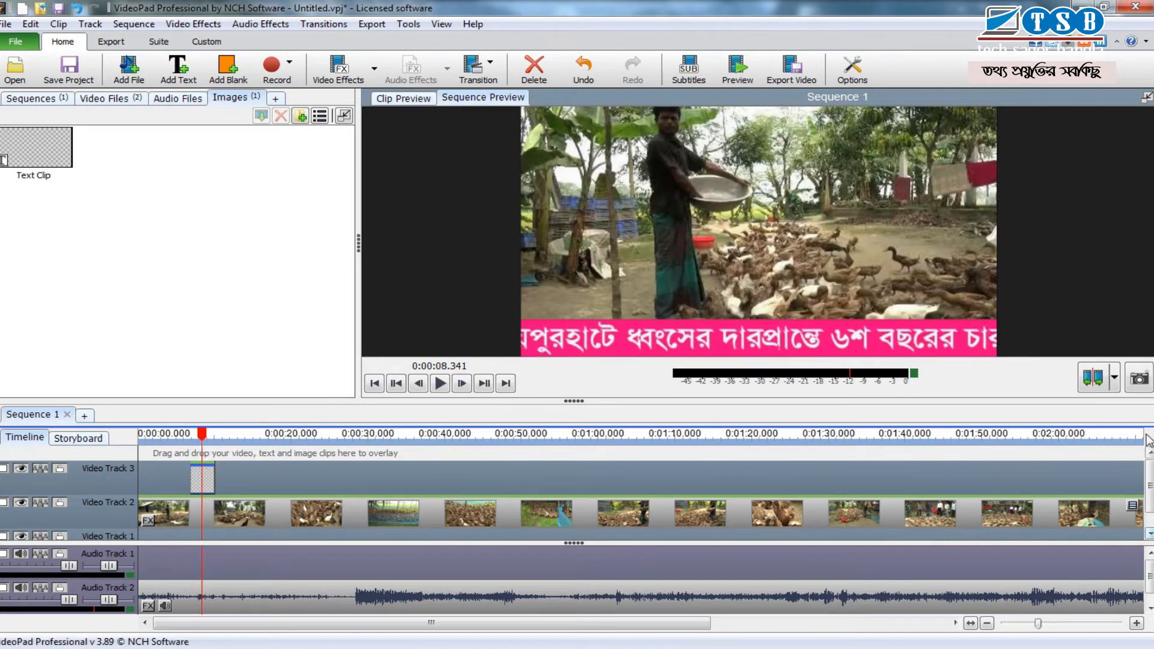
Move the text clip to the very start of Video Track 3.
click(1136, 623)
drag(308, 624, 301, 625)
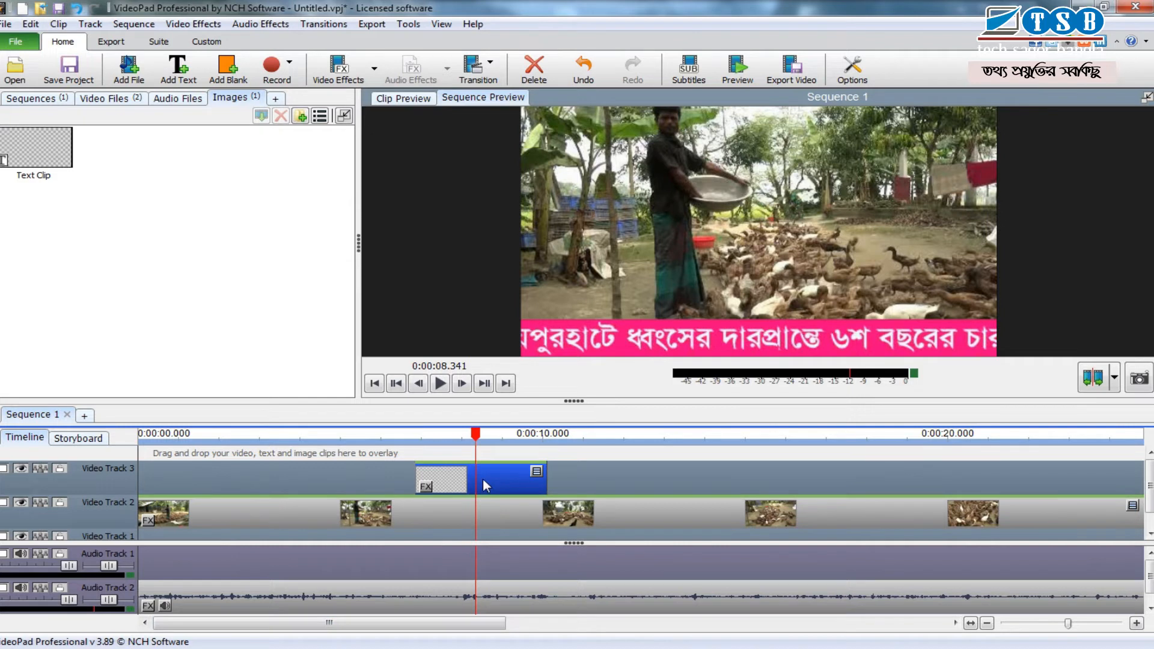
drag(485, 481, 209, 490)
drag(279, 605, 263, 604)
click(322, 442)
drag(142, 440, 571, 516)
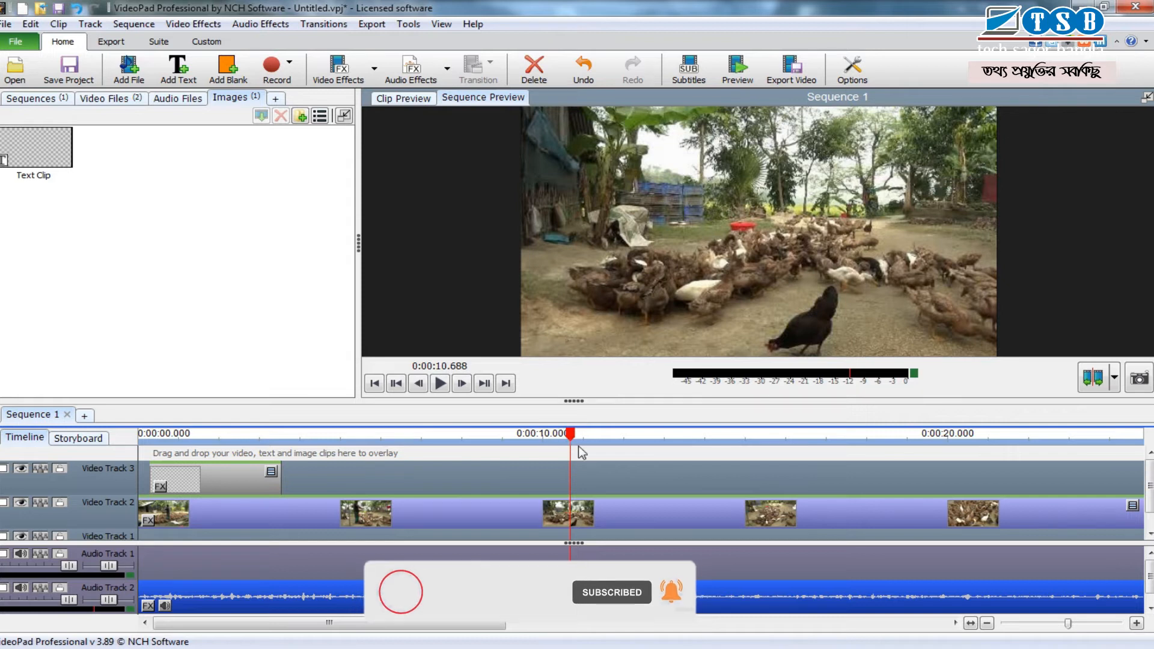
drag(205, 479, 200, 480)
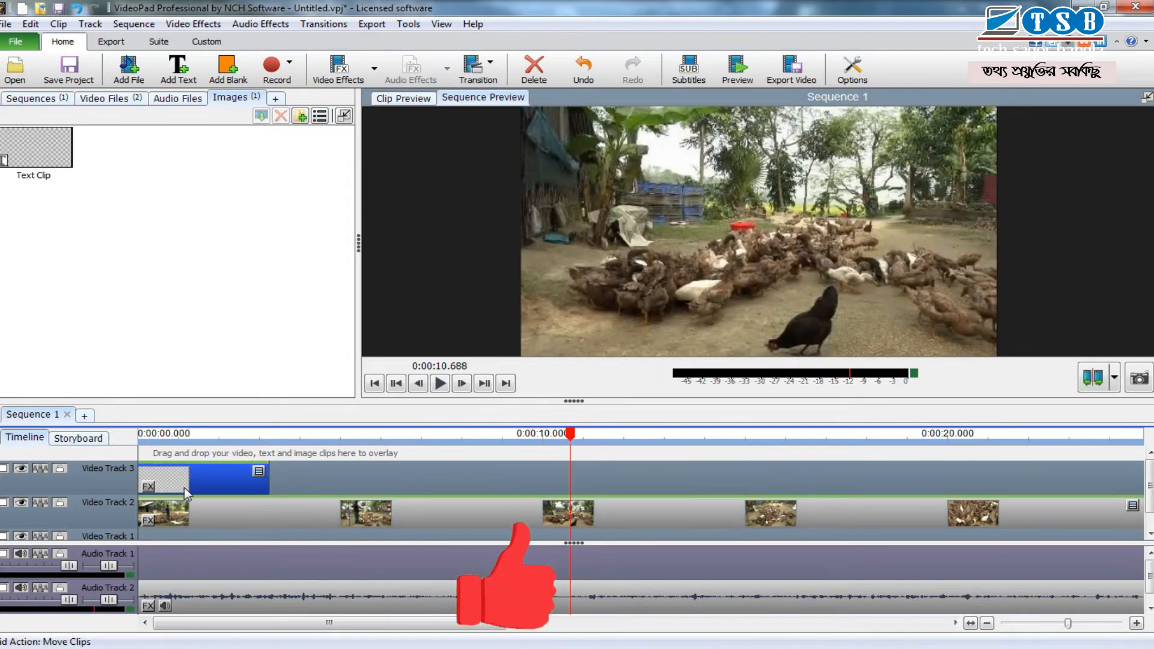
Extend the end of the text clip to about 0:00:10.268 on the timeline.
click(244, 446)
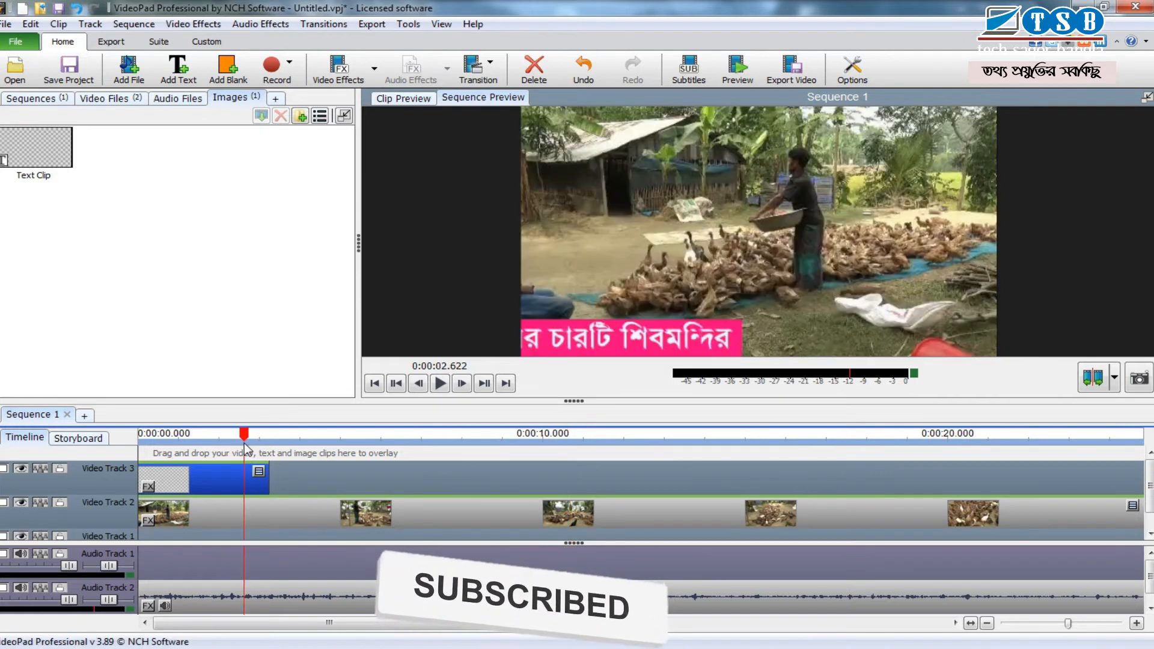
click(553, 435)
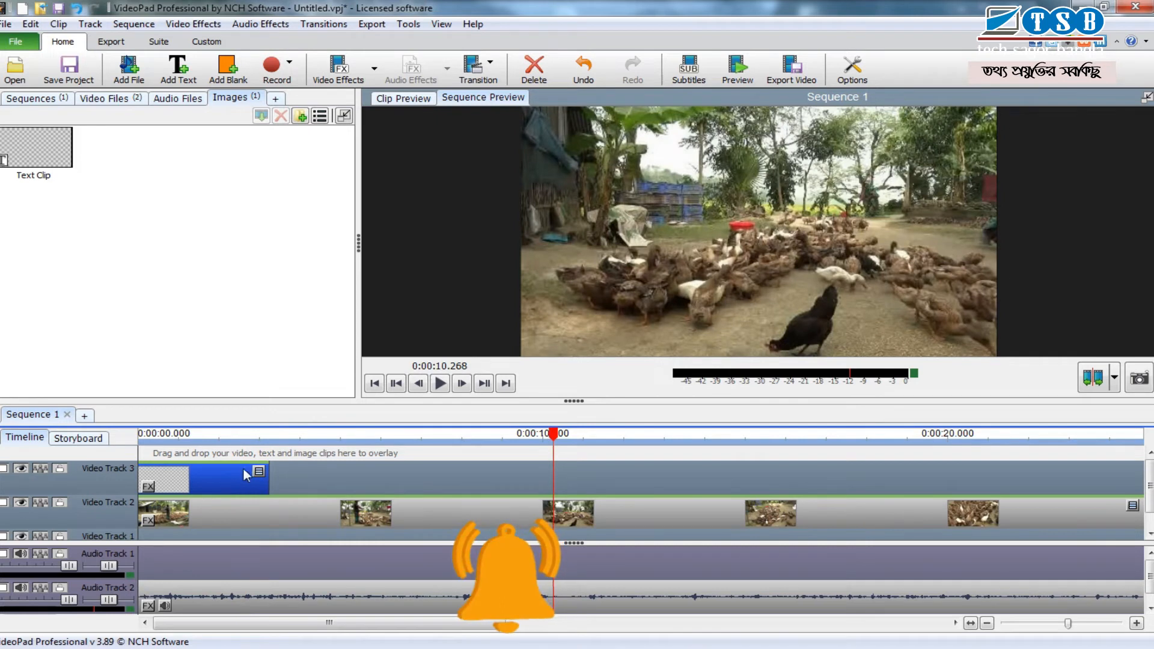
drag(272, 476, 551, 488)
Play the sequence from the start to about 0:00:08.377 to check the lengthened headline's scrolling.
drag(556, 435, 141, 485)
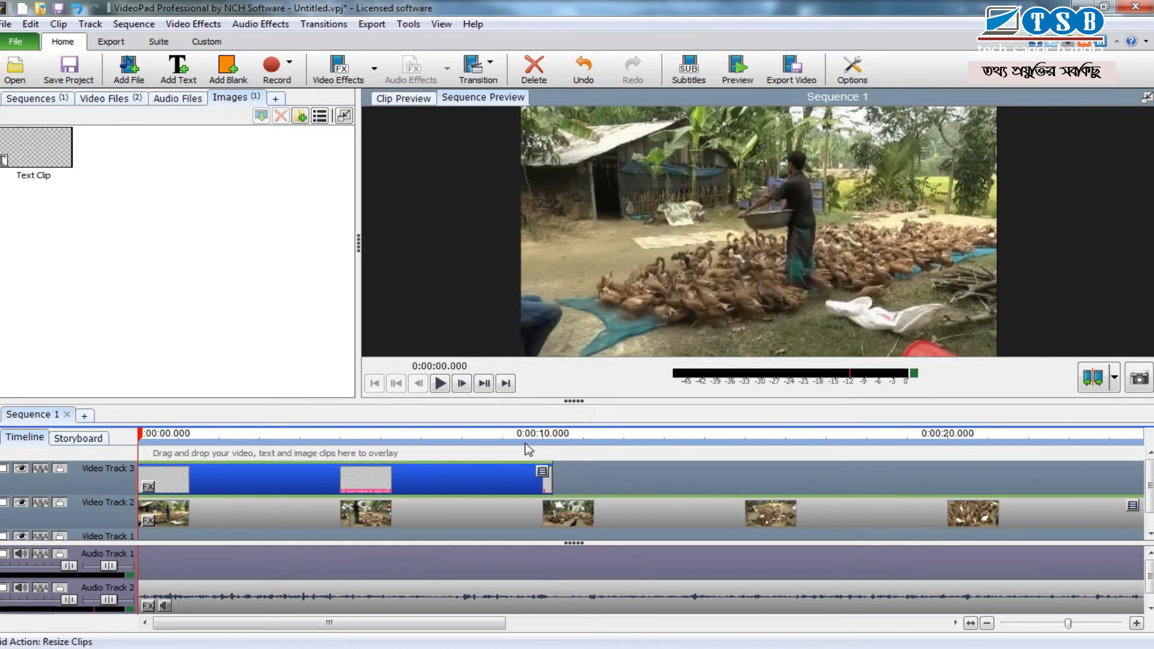
click(441, 384)
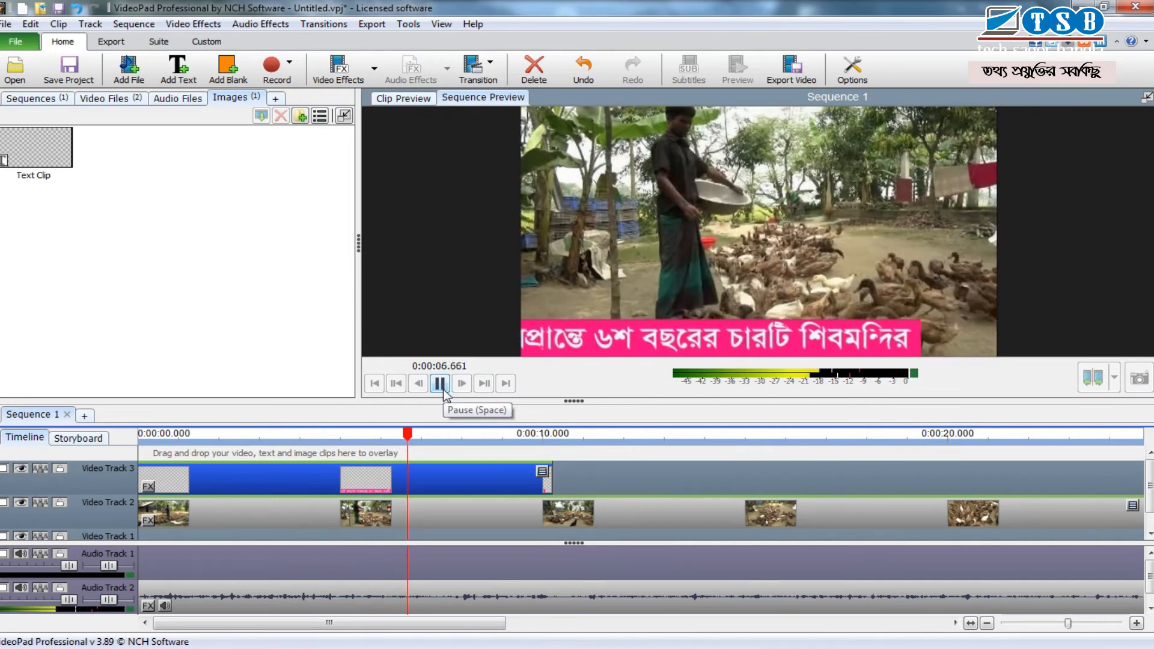
click(444, 389)
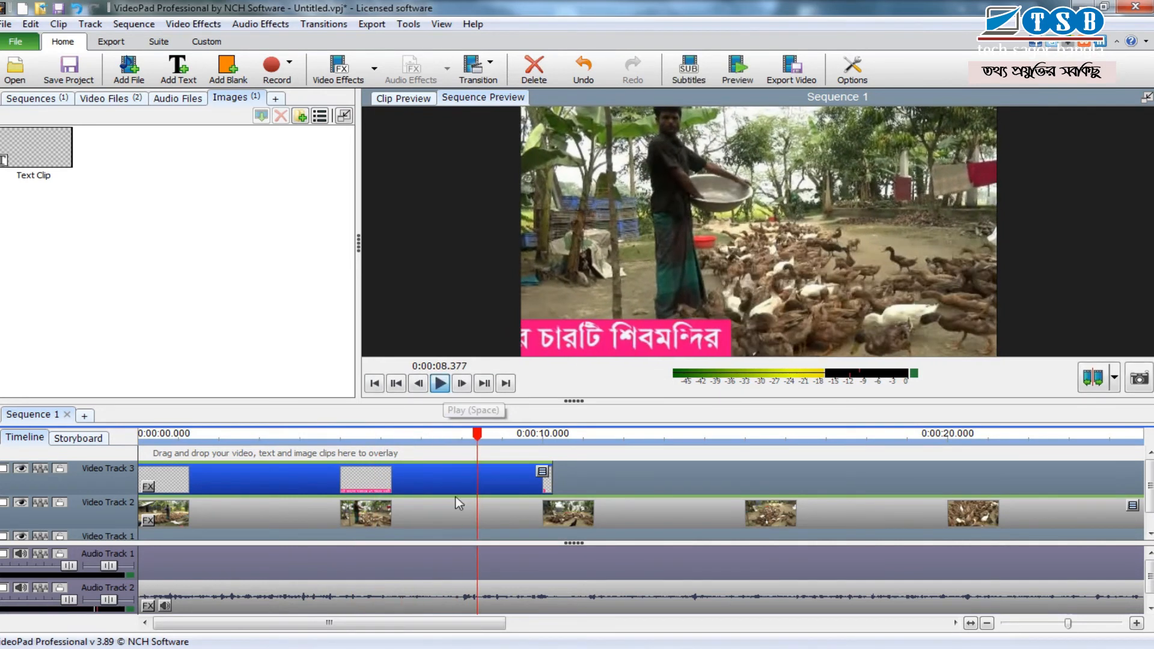
Set the headline's scrolling to None, apply it and scrub through the clip to about 0:00:06.225.
double_click(440, 470)
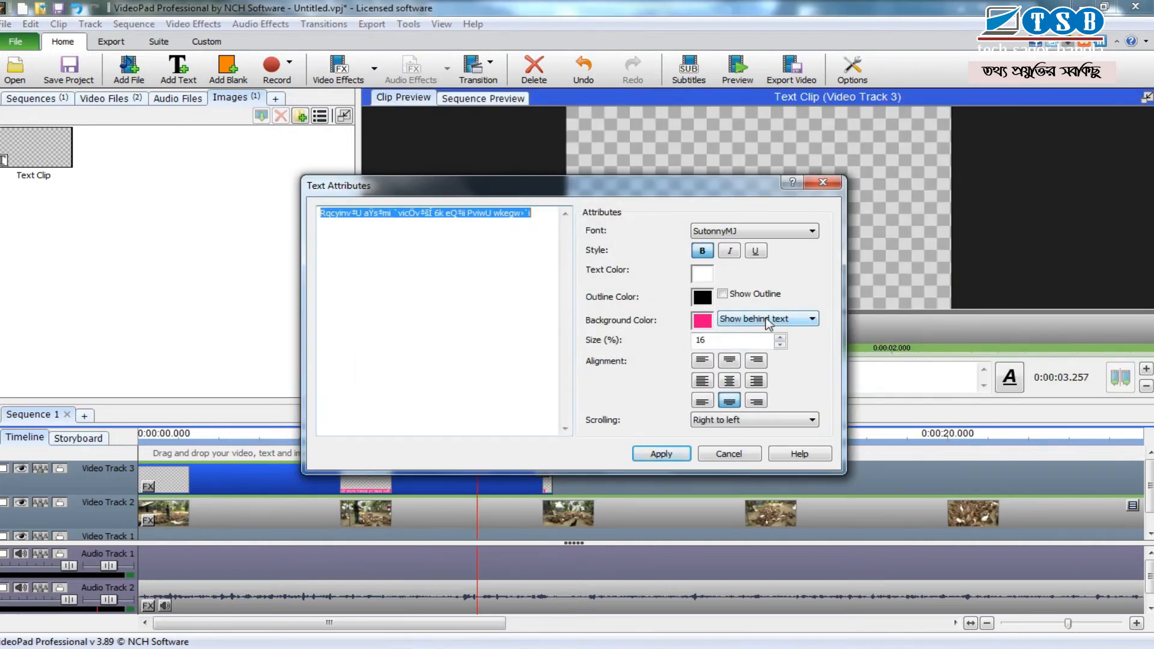
click(729, 422)
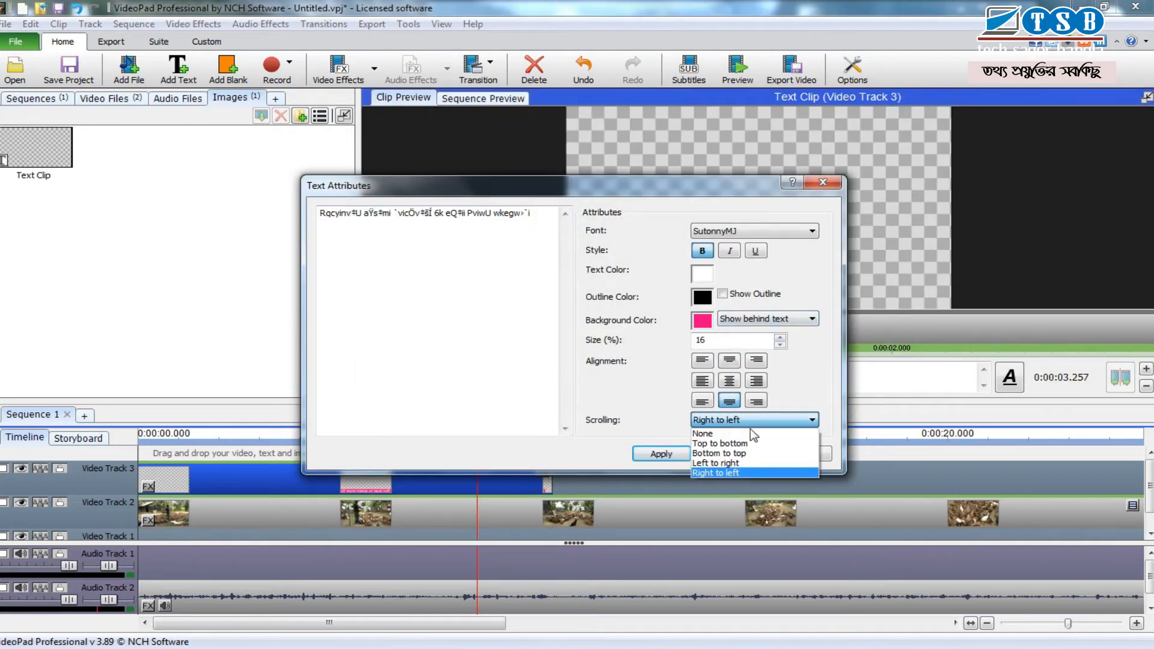
click(661, 454)
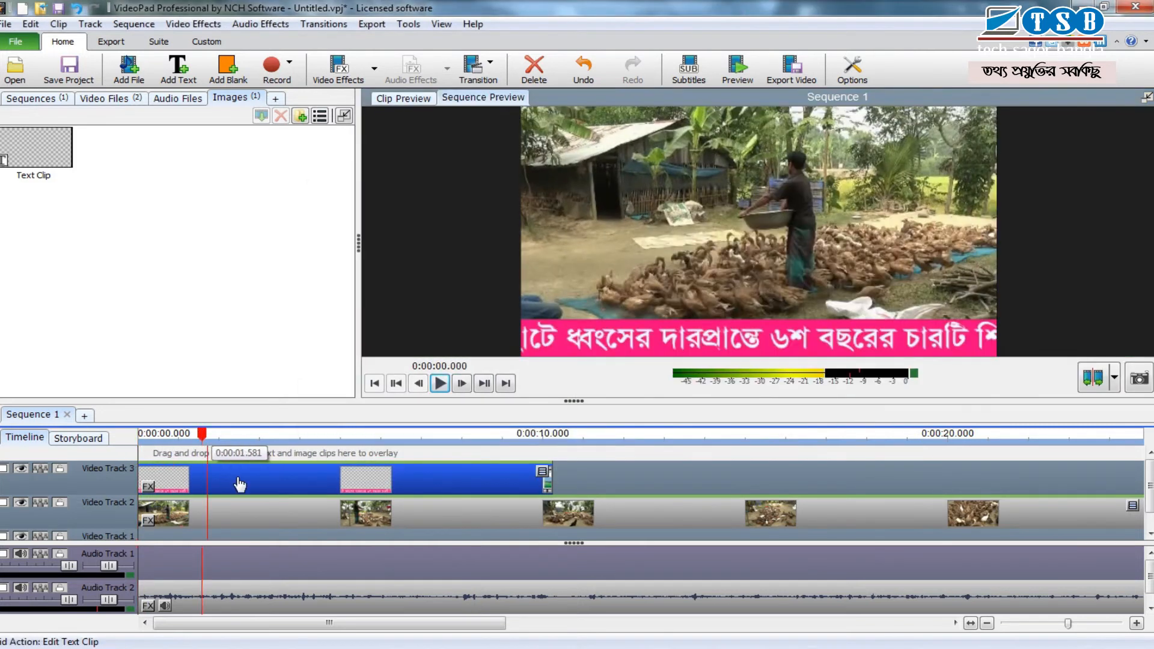
click(423, 496)
mouse_move(427, 501)
mouse_down()
mouse_move(531, 509)
mouse_move(423, 509)
mouse_up()
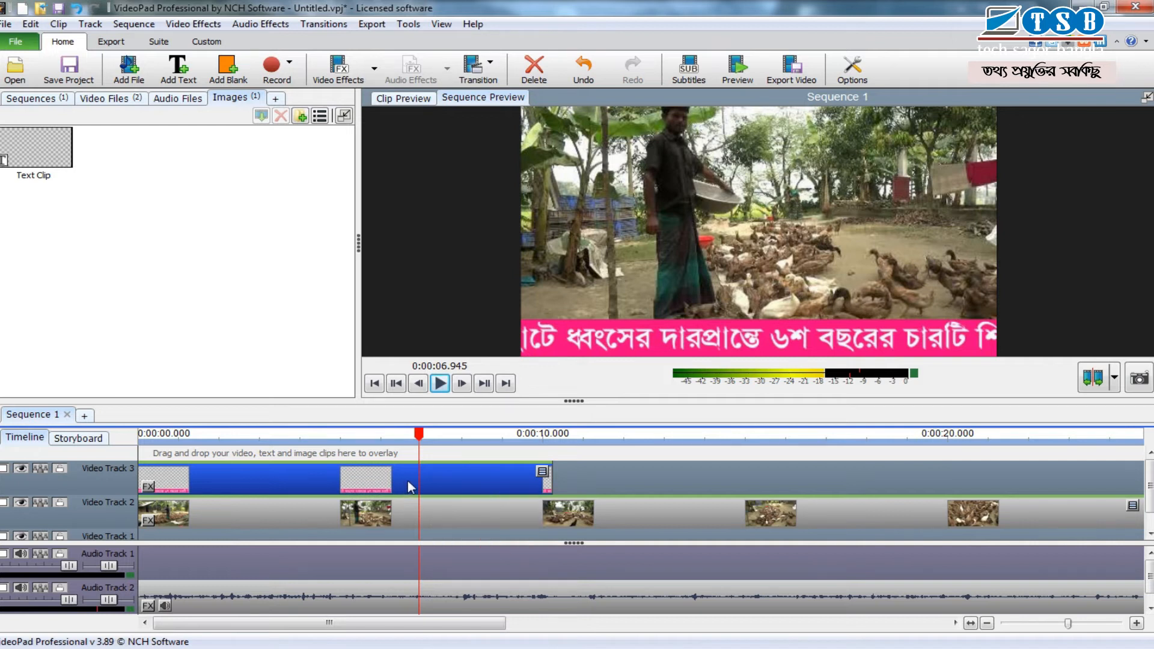
drag(427, 448, 397, 450)
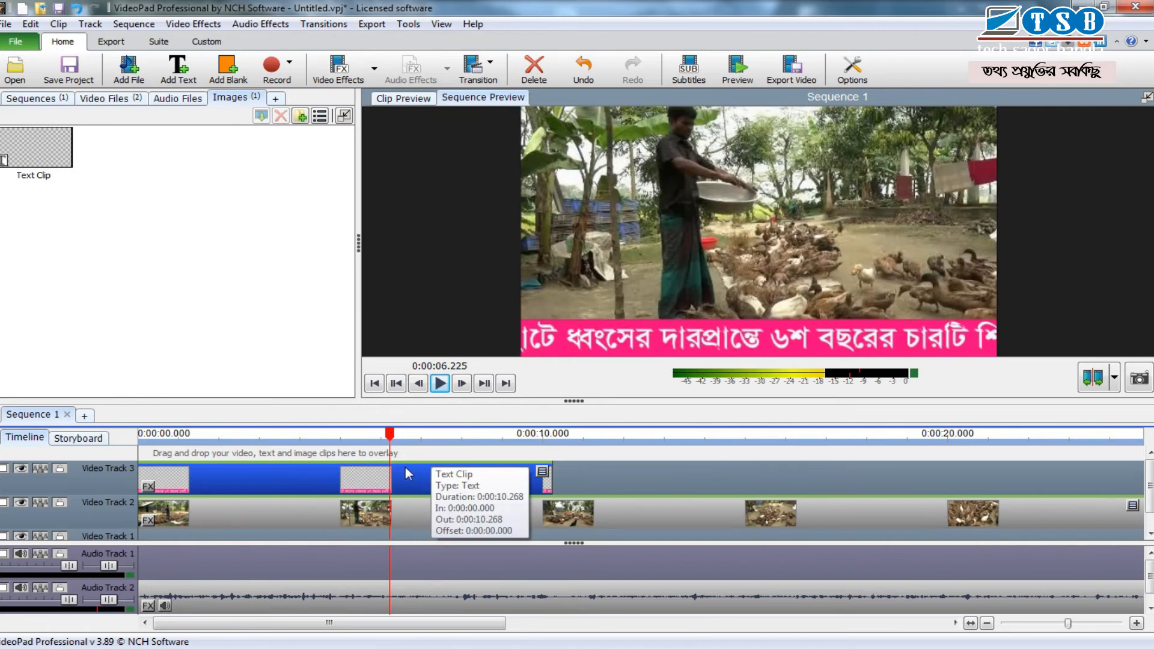
Delete the text clip from the timeline and bring the tsb55.png logo from the desktop onto the start of Video Track 1.
key(Delete)
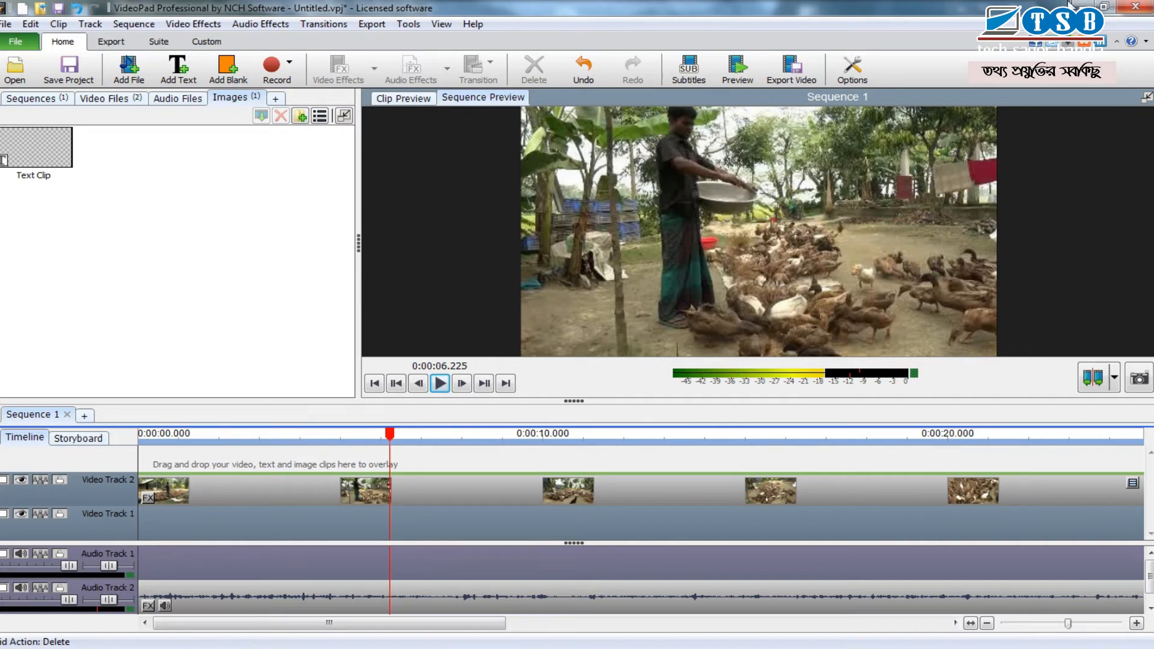
click(1075, 6)
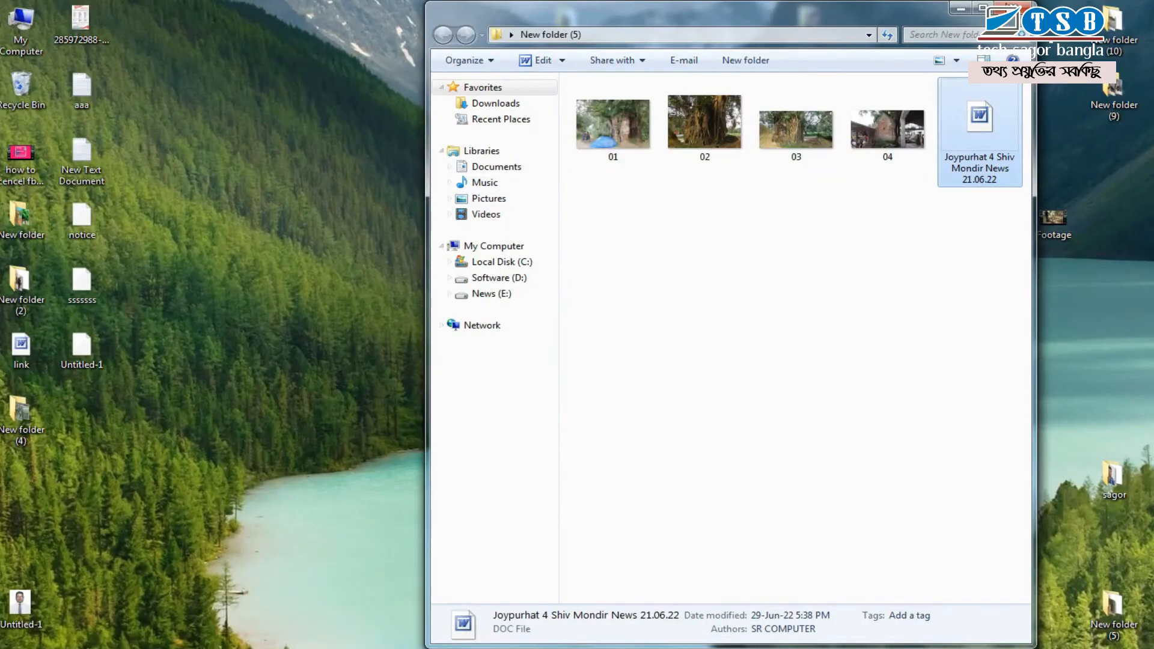
click(1002, 10)
right_click(850, 402)
click(907, 445)
drag(631, 547, 678, 540)
click(987, 623)
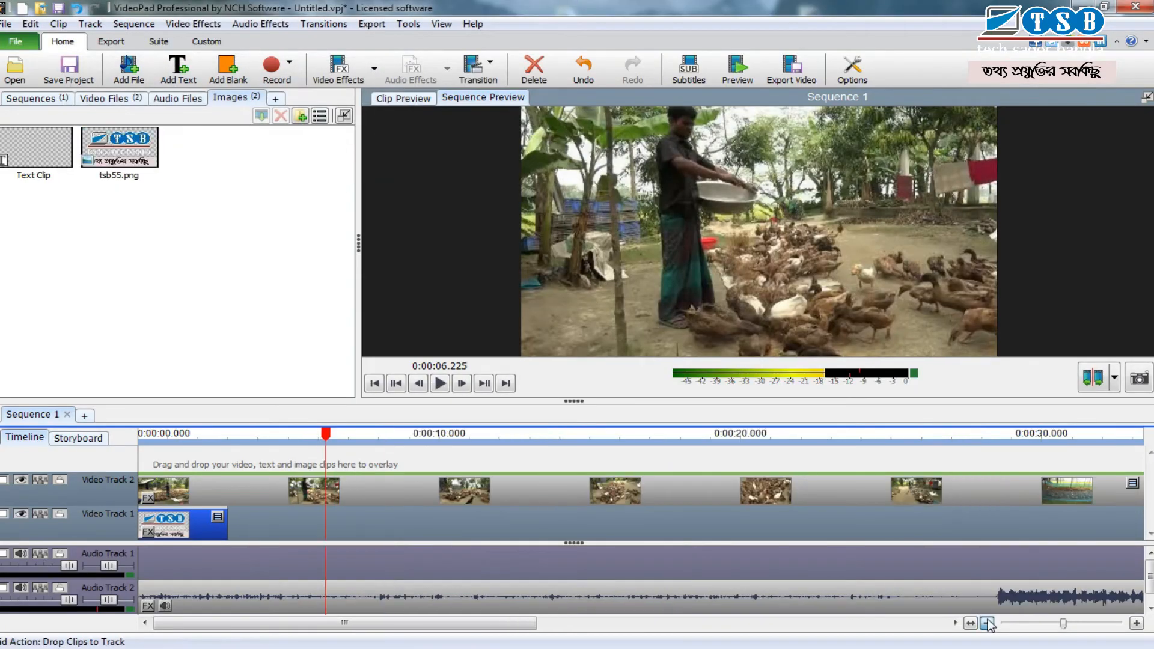
Move the tsb55.png logo clip above the footage onto a new Video Track 3 at 0:00:01.021.
click(169, 455)
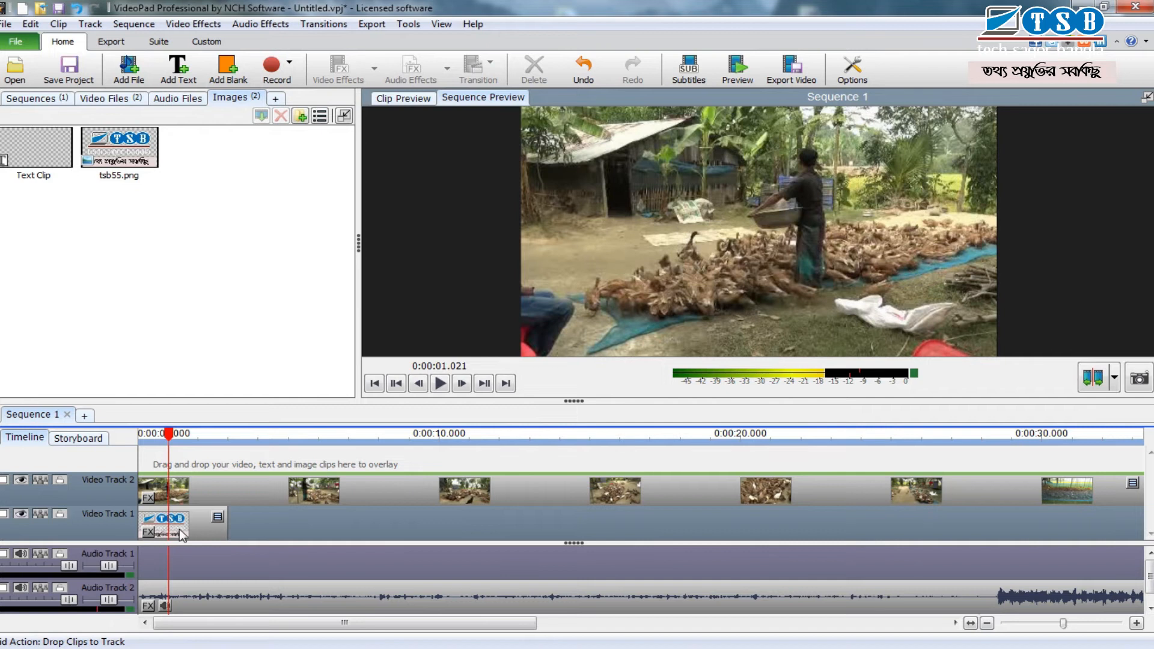
click(261, 501)
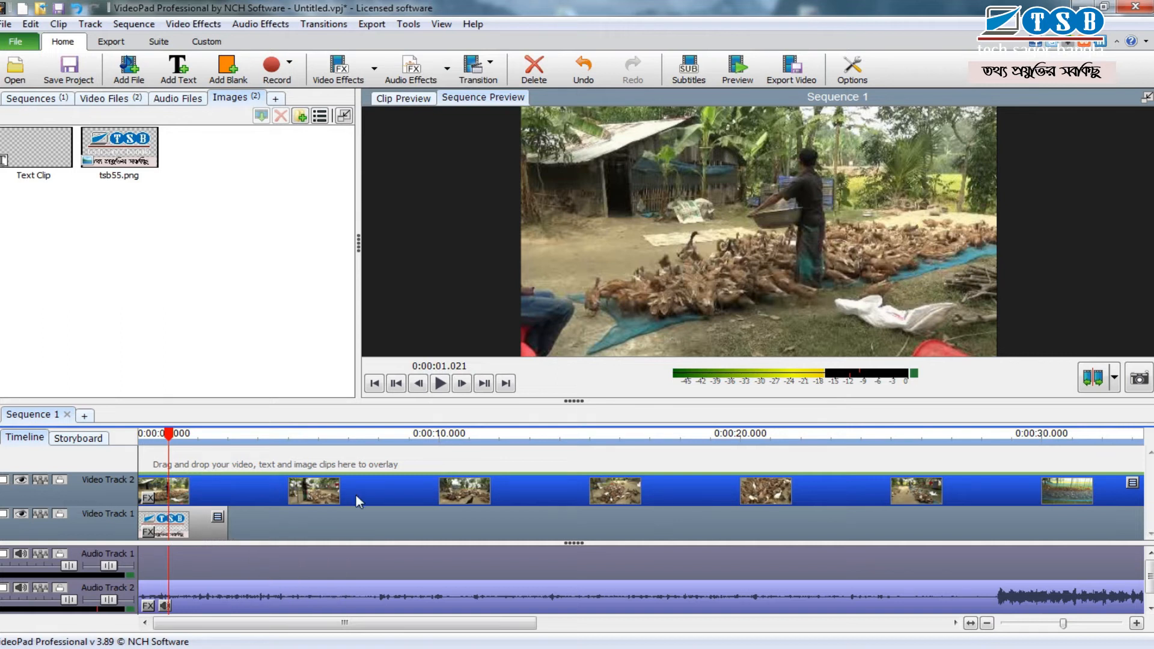
drag(190, 533, 211, 453)
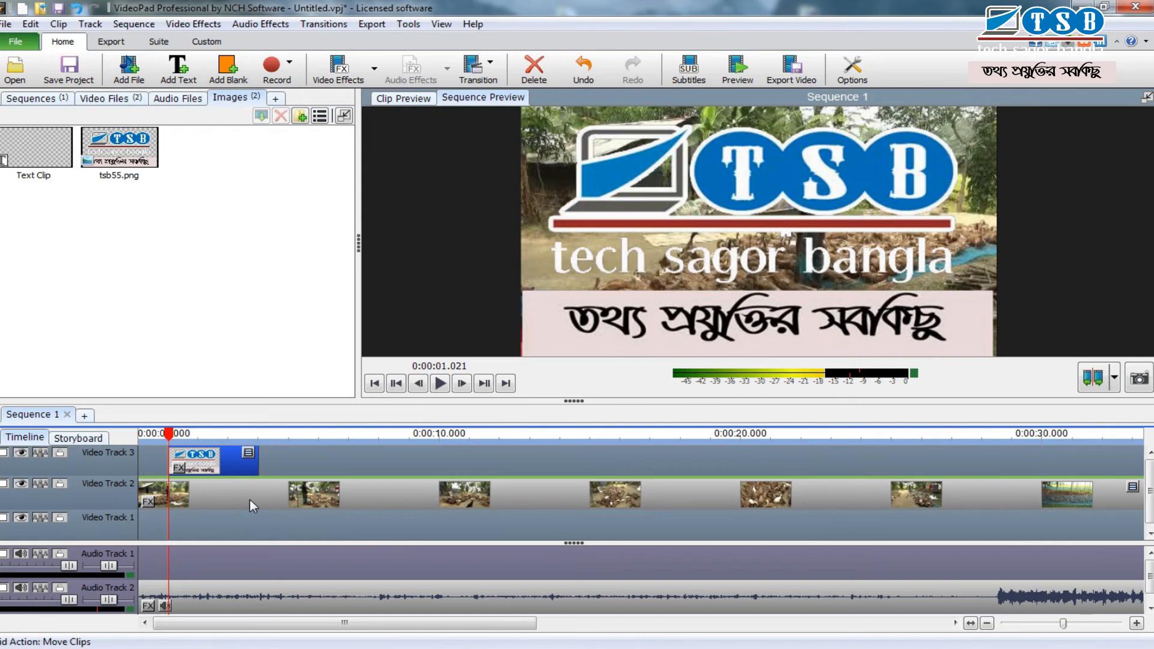
Move the footage down to Video Track 1 and the logo clip to the start of Video Track 2.
drag(228, 497, 191, 506)
click(227, 490)
mouse_move(169, 449)
mouse_down()
mouse_move(210, 452)
mouse_move(172, 461)
mouse_up()
click(197, 487)
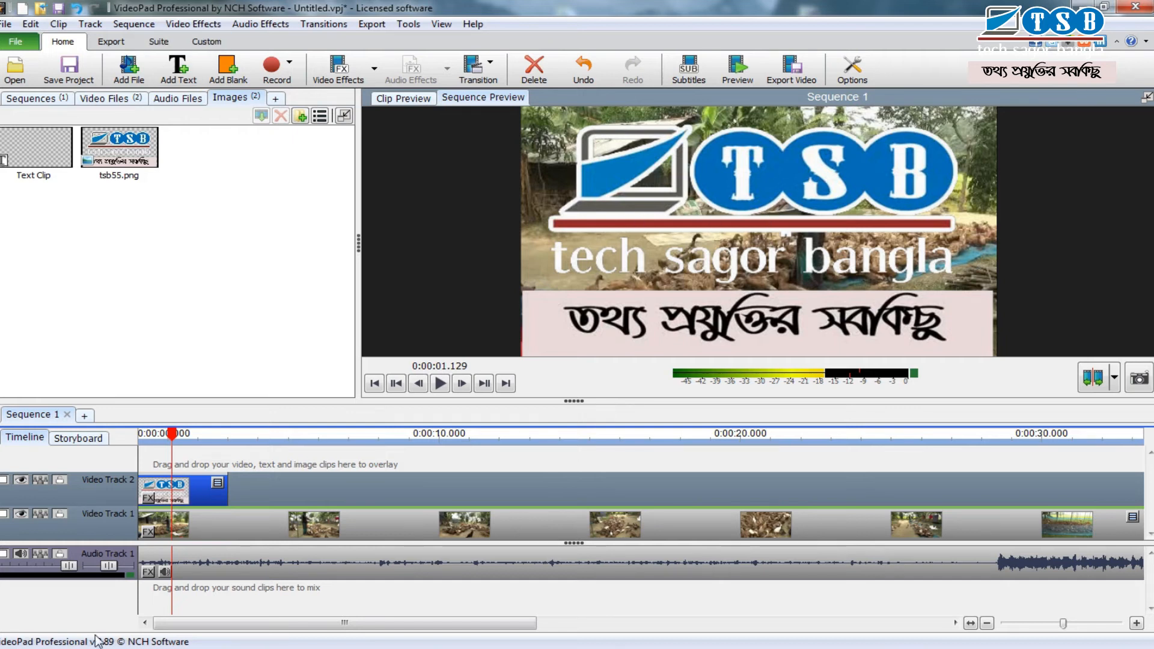
Add a Scale effect to the tsb55.png logo clip on Video Track 2 and set its scale width to 20%.
click(193, 25)
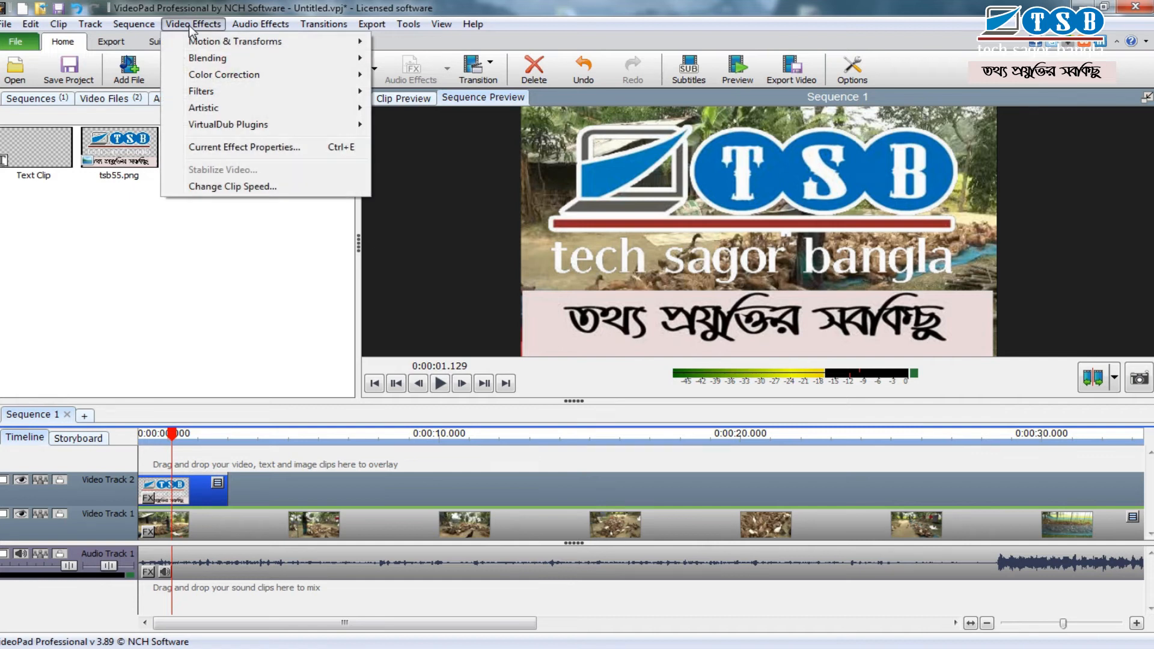
mouse_move(290, 46)
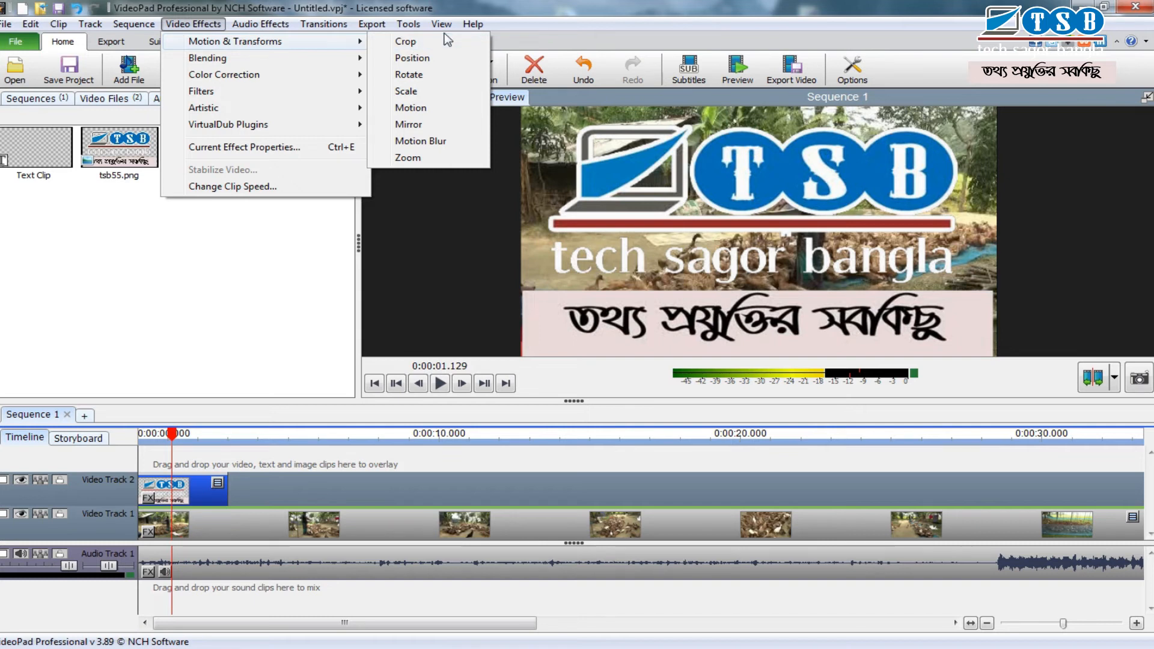
click(438, 94)
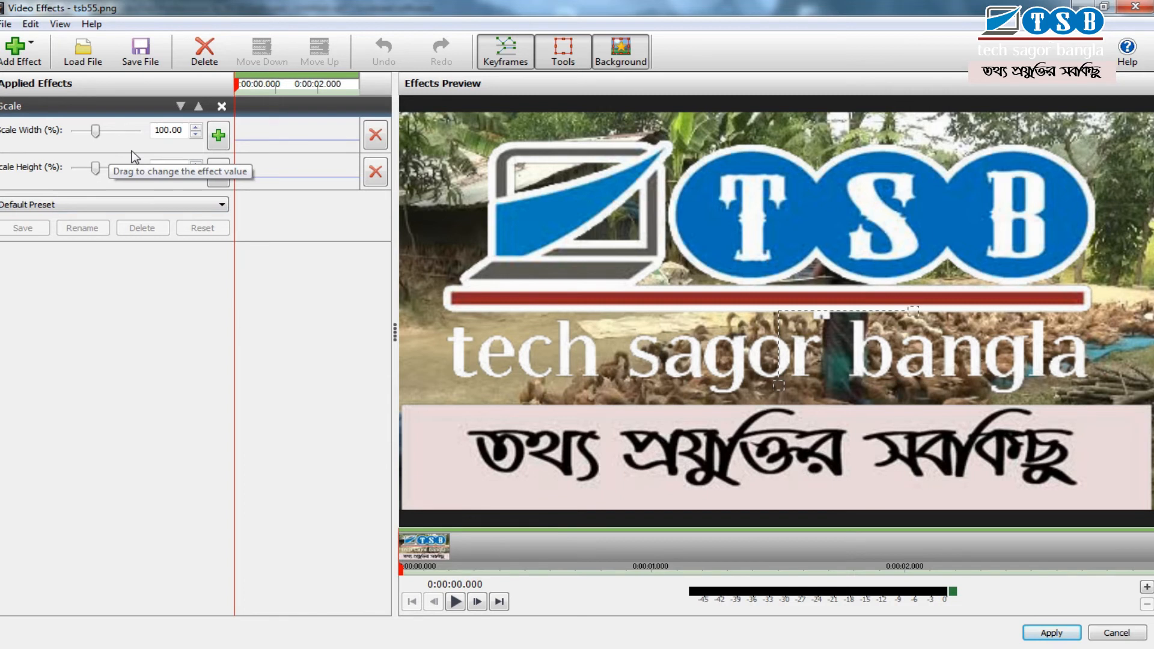
drag(95, 132, 84, 137)
key(Tab)
text(30)
double_click(171, 130)
text(20)
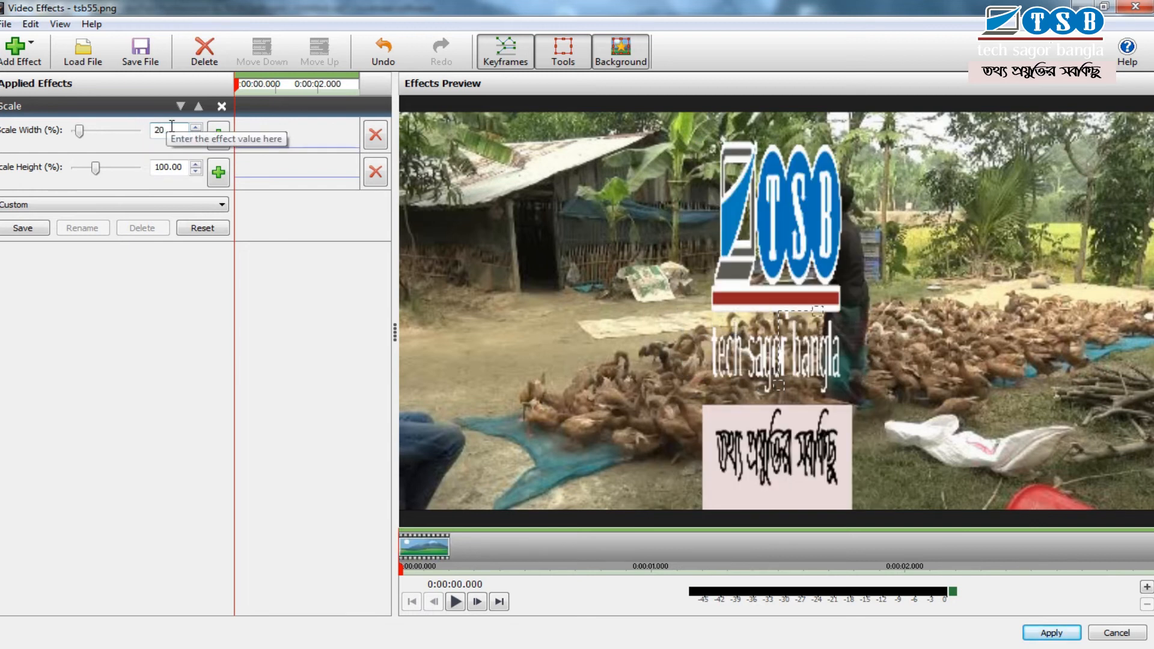
Set the logo's scale height to 20% and apply the effect.
key(Tab)
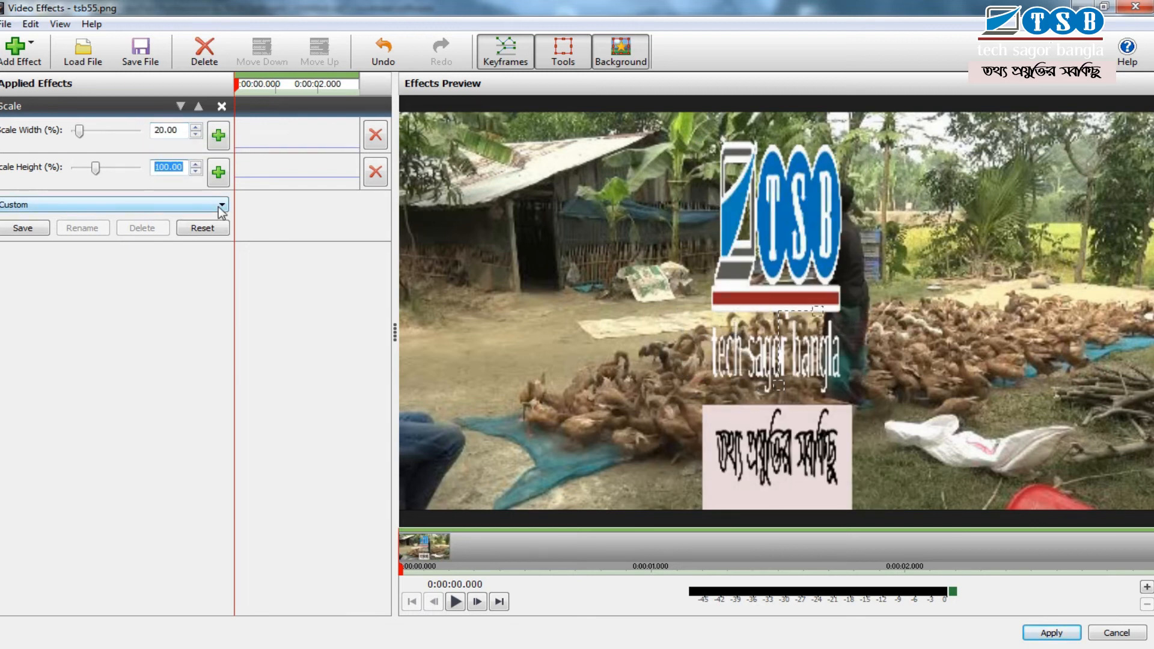
text(30)
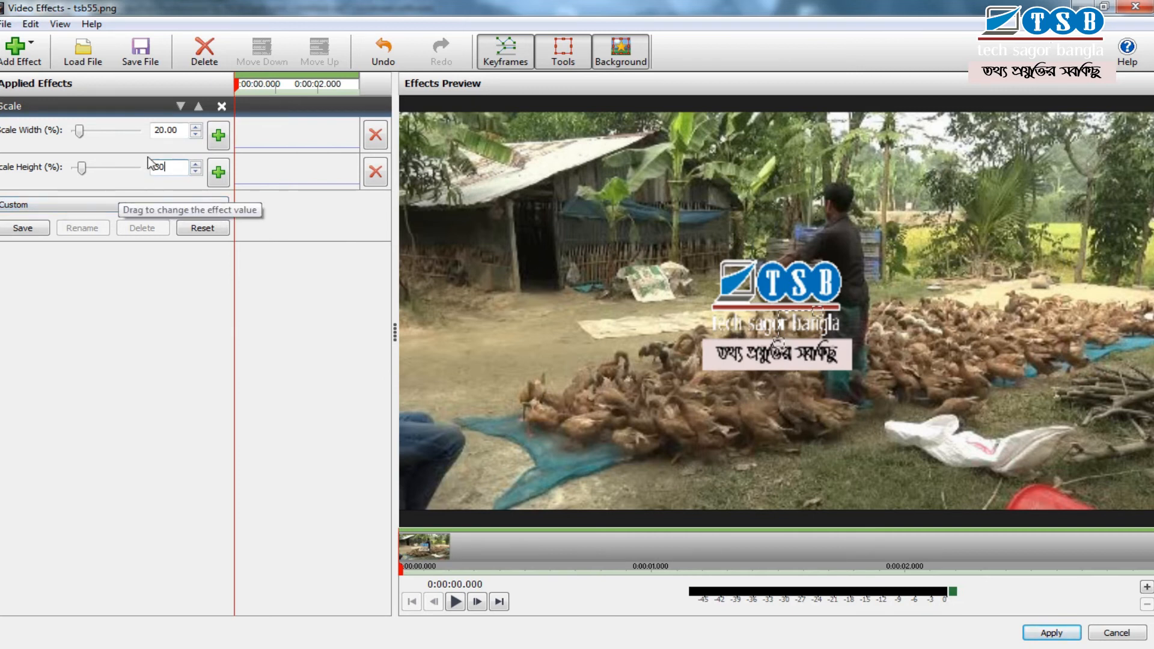
drag(173, 168, 102, 178)
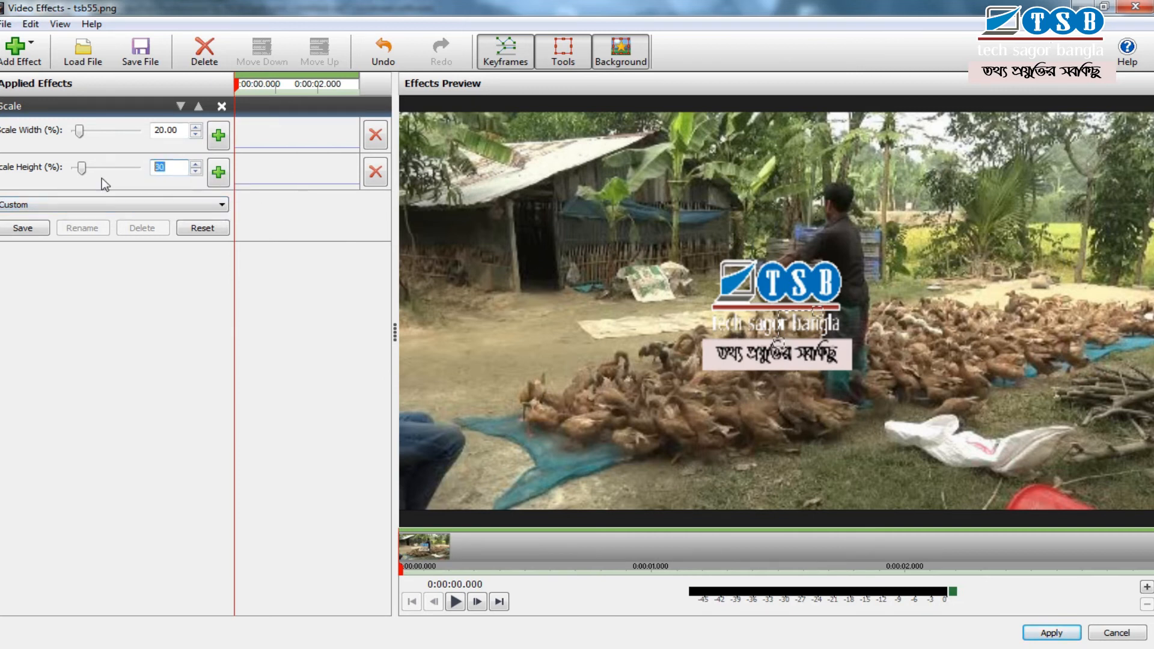
text(20)
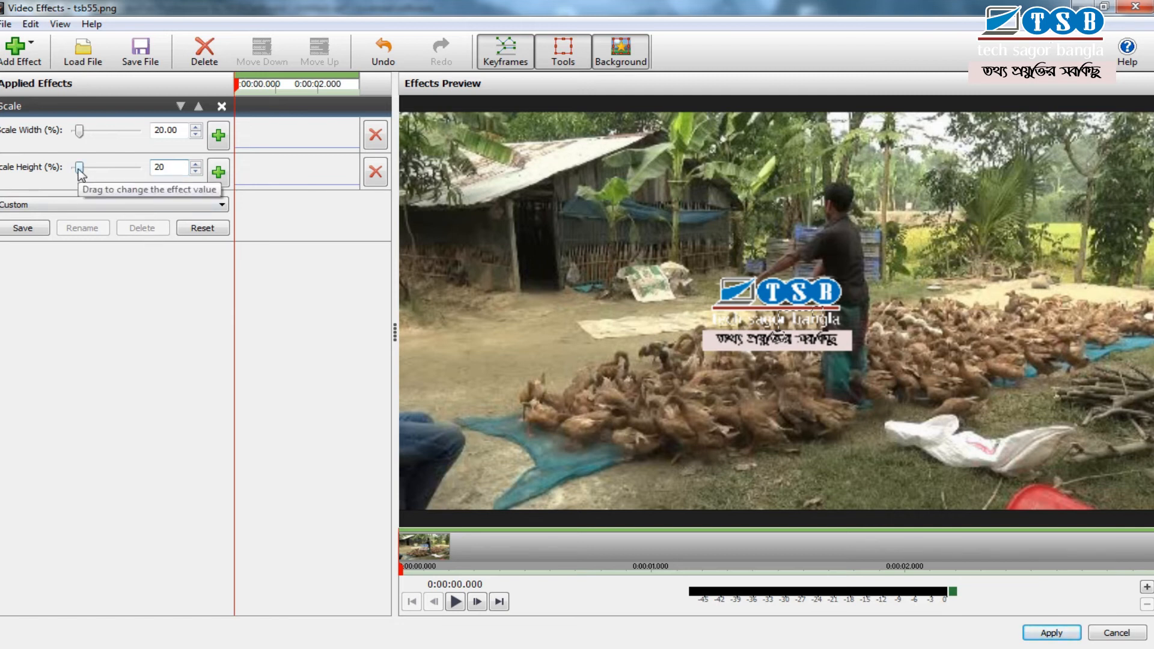
click(1051, 633)
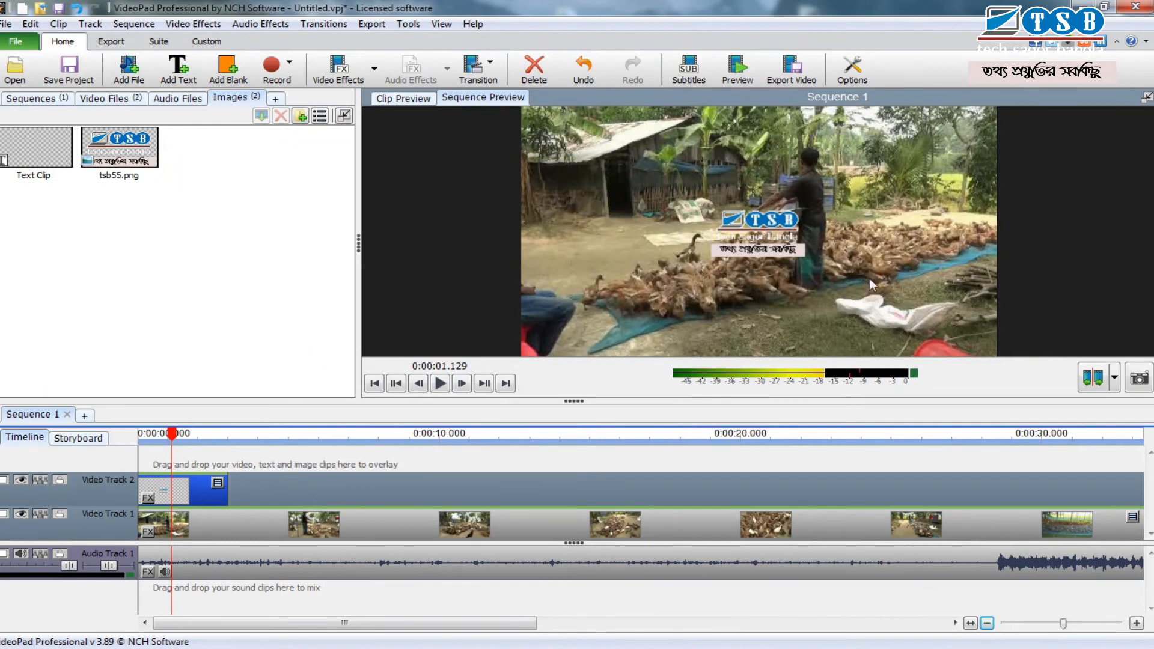
Add a Position effect moving the logo to the footage's upper-right corner, about 39.64% horizontal and -38.33% vertical offset, apply it and preview around 0:00:01.398.
click(176, 439)
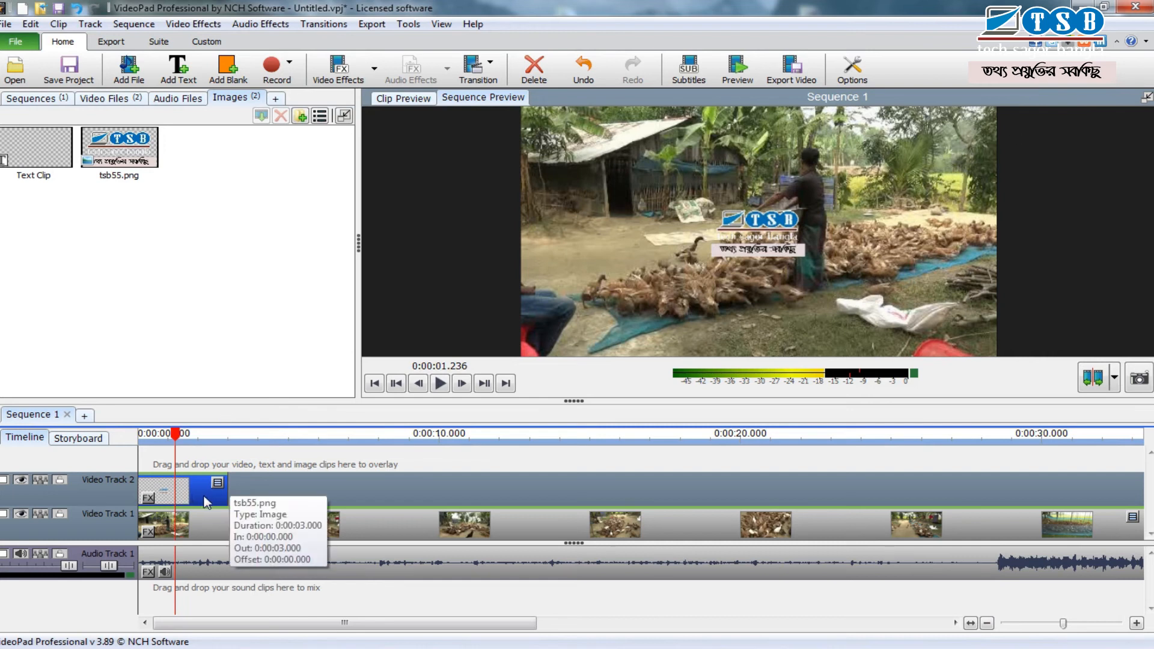
click(202, 27)
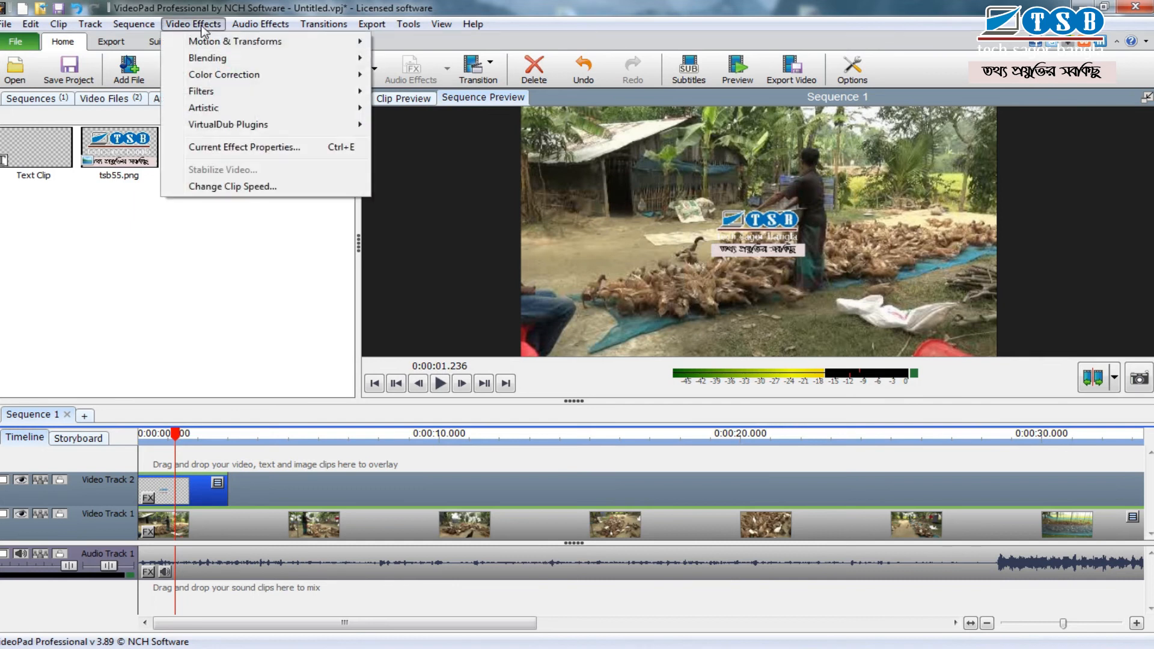
mouse_move(227, 46)
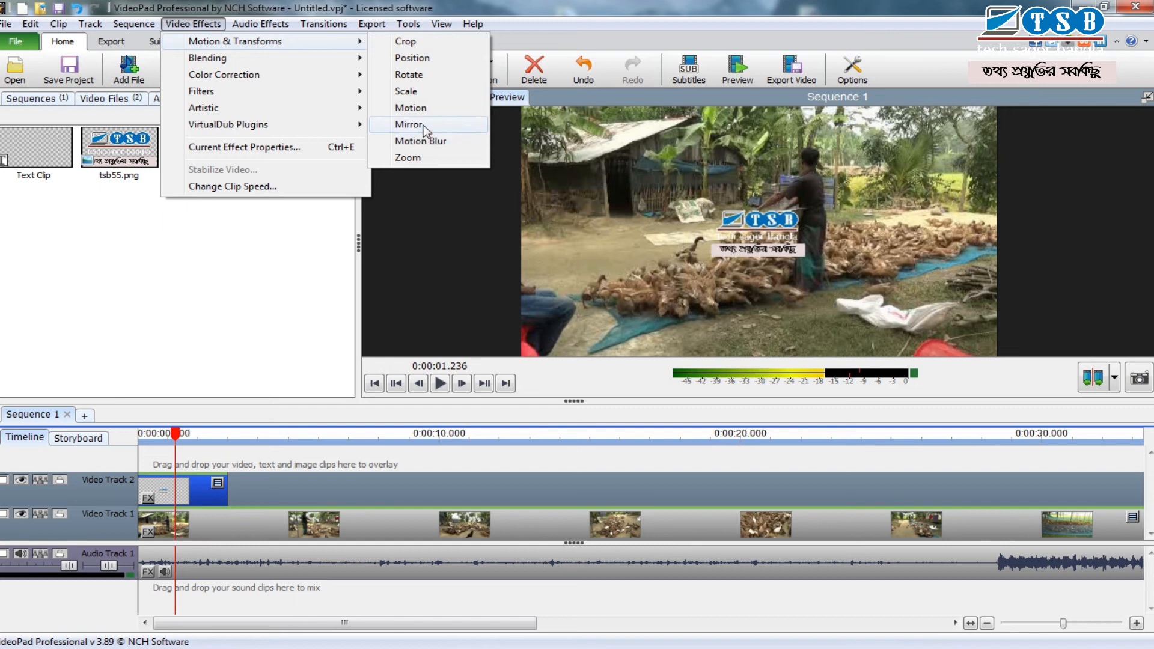
click(431, 57)
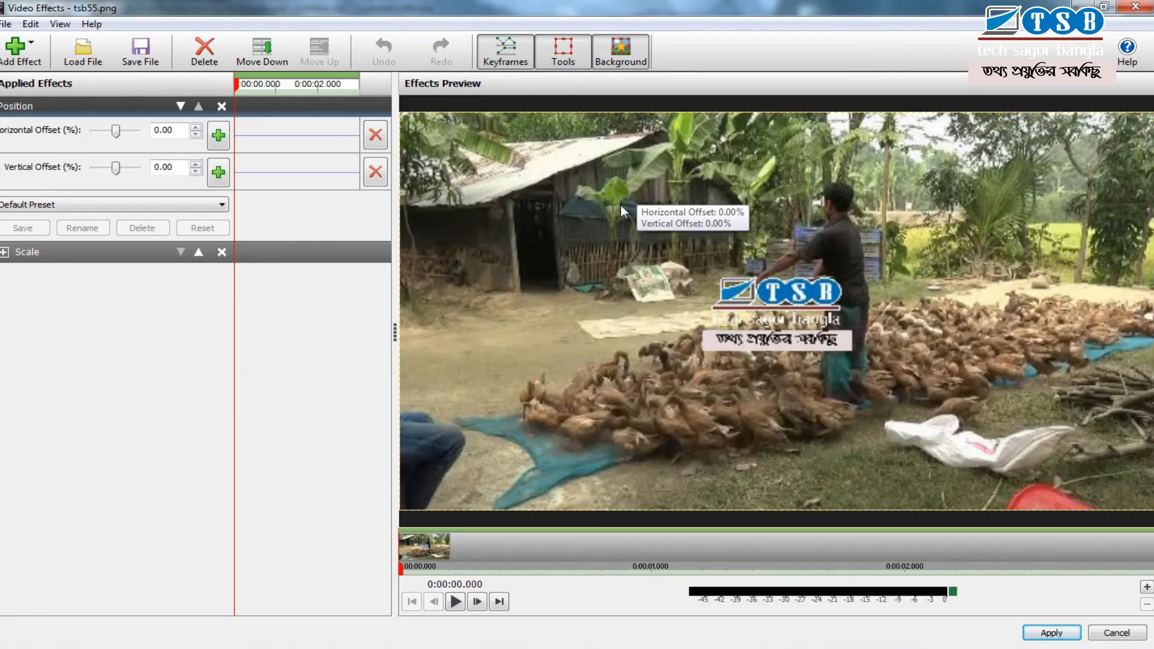
drag(619, 211, 989, 451)
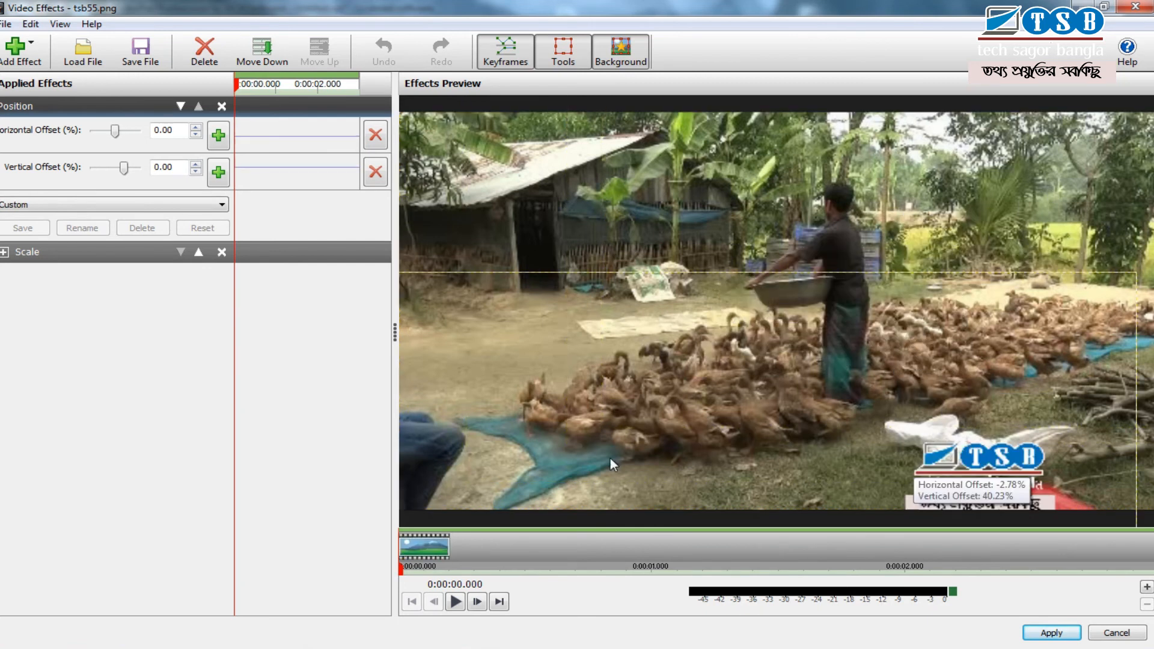
drag(611, 458, 1084, 160)
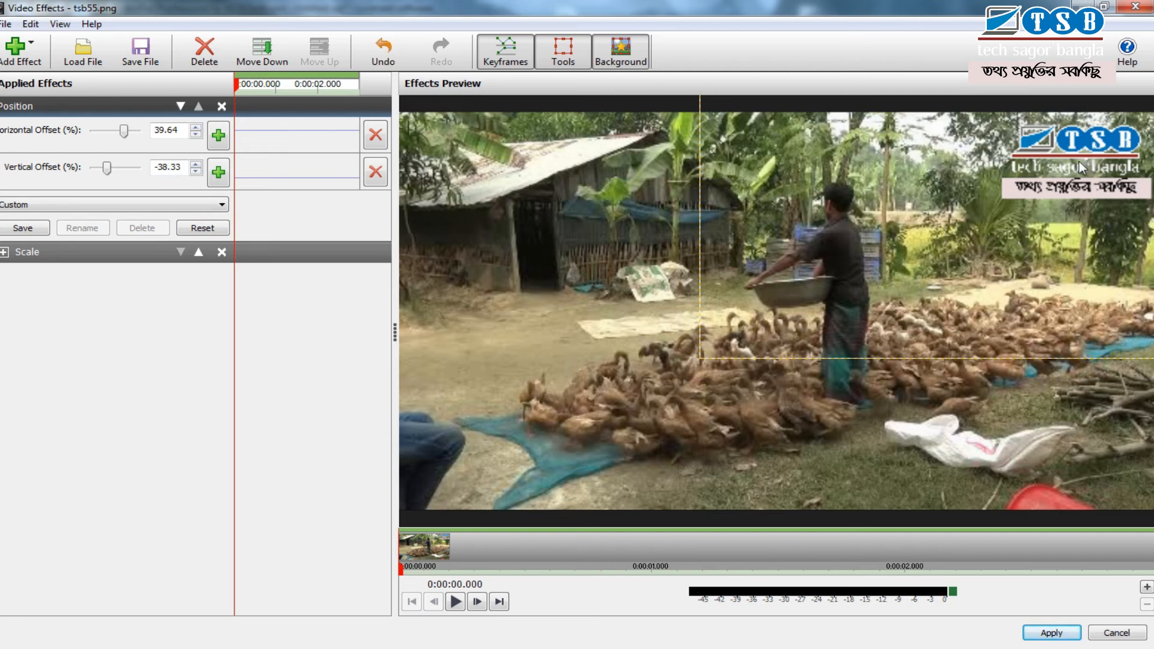
click(1050, 632)
mouse_move(182, 446)
mouse_down()
mouse_move(209, 446)
mouse_move(141, 452)
mouse_move(182, 463)
mouse_up()
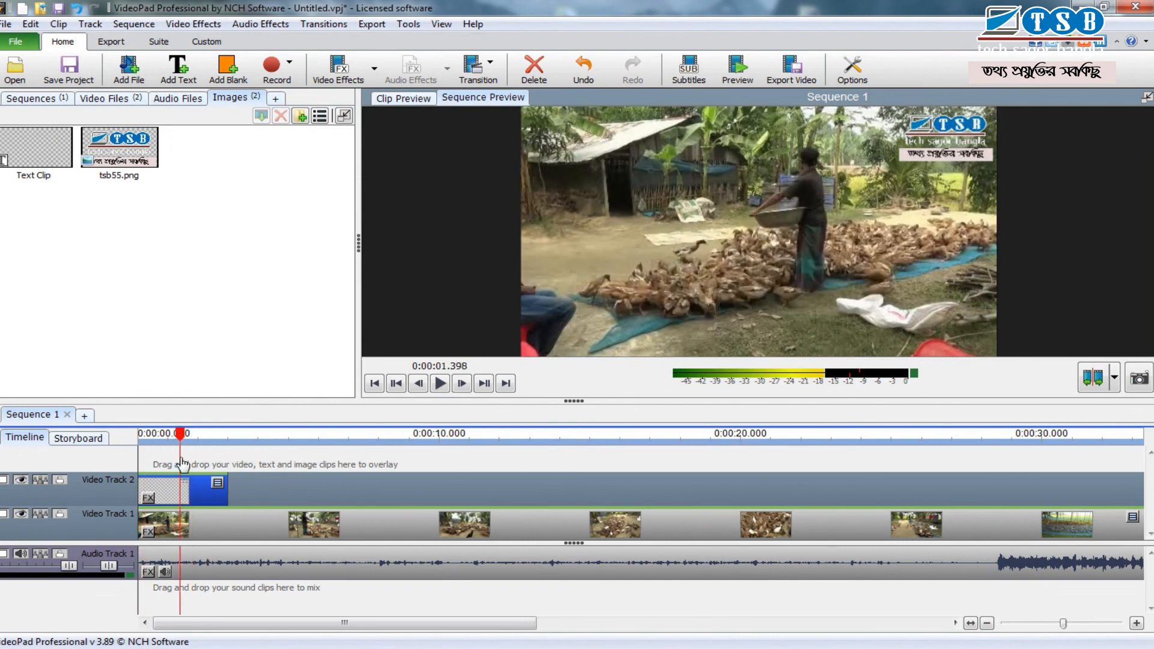
Review the video output setup for exporting to a computer file, cancel it and dismiss the download notice.
click(799, 73)
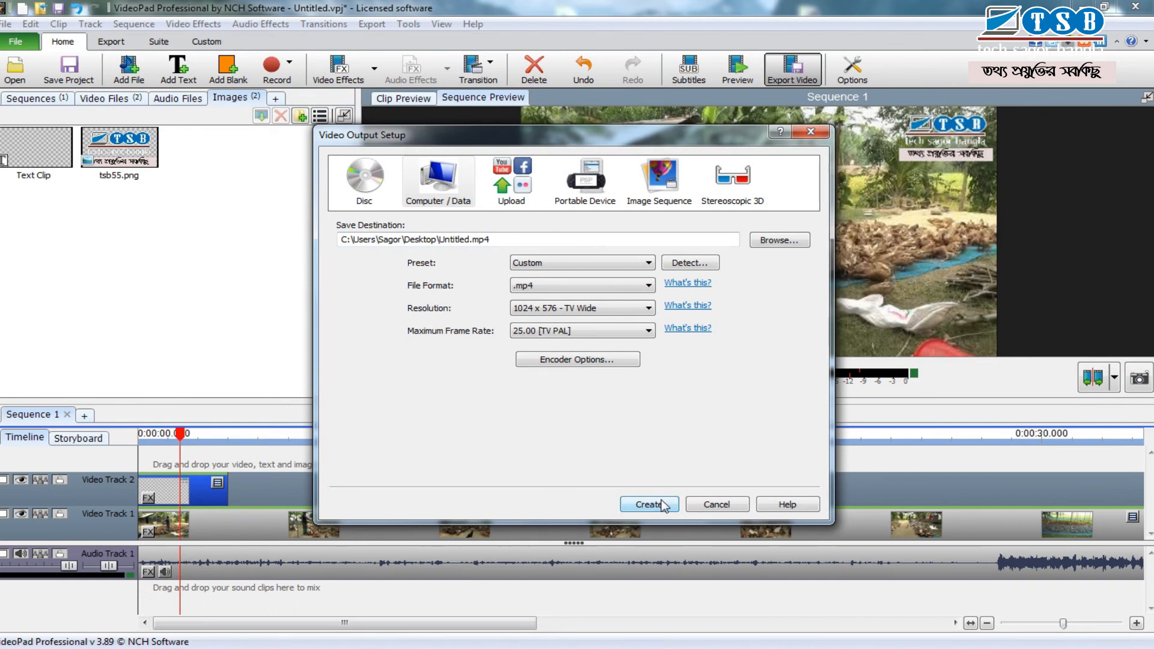
click(715, 506)
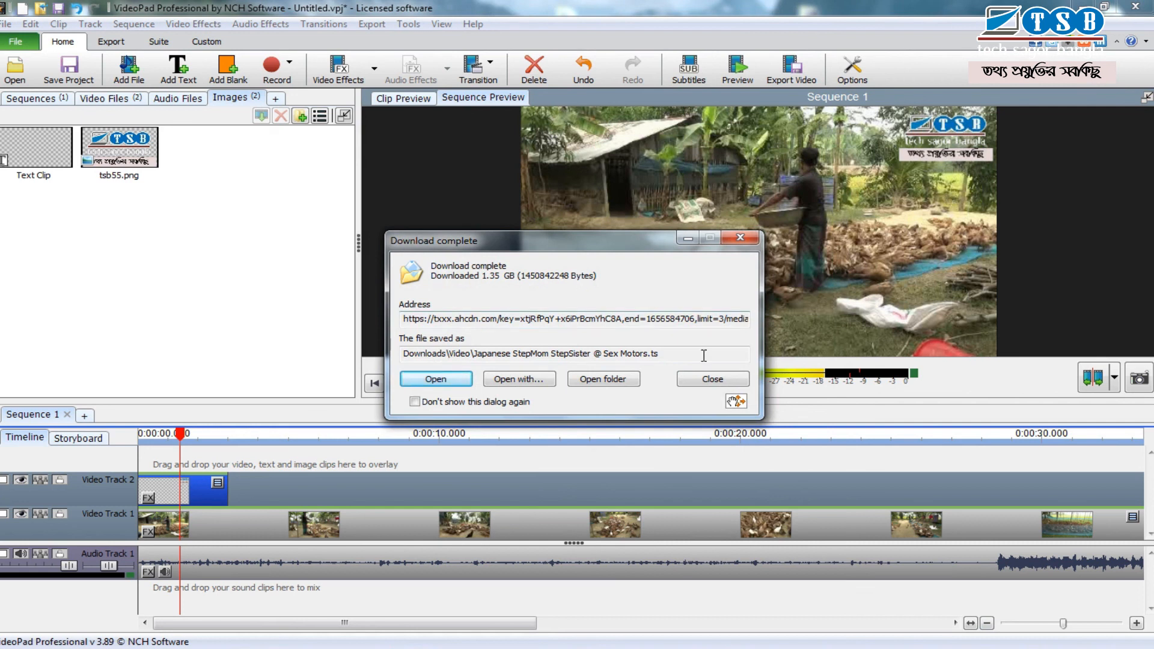
click(713, 379)
drag(691, 400, 690, 403)
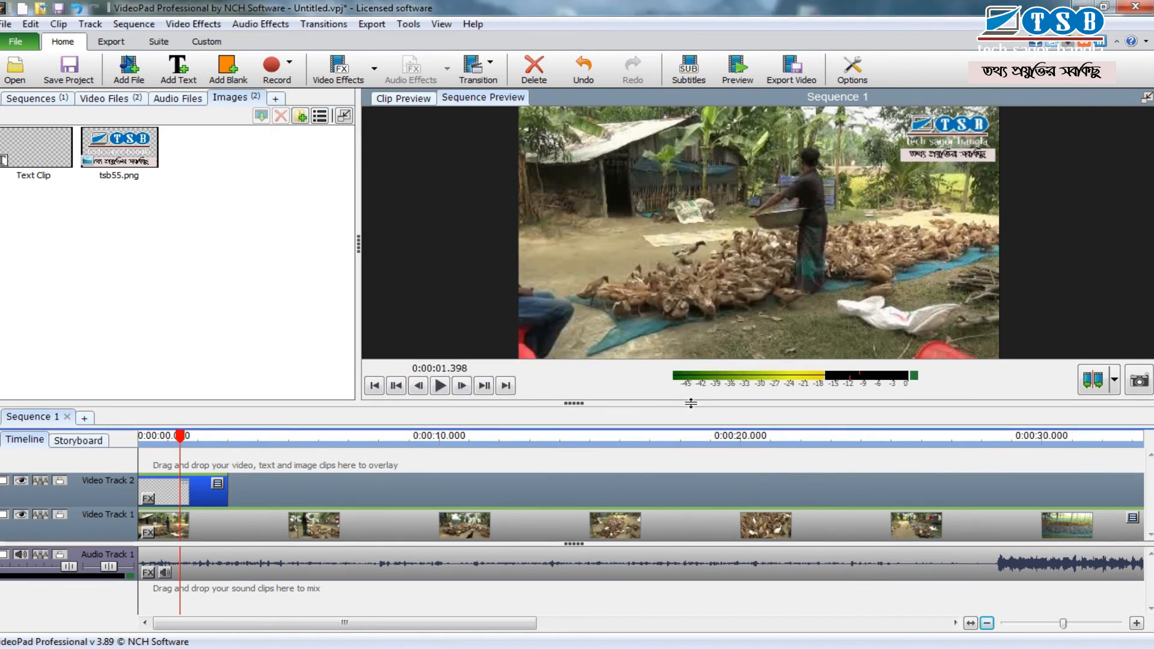